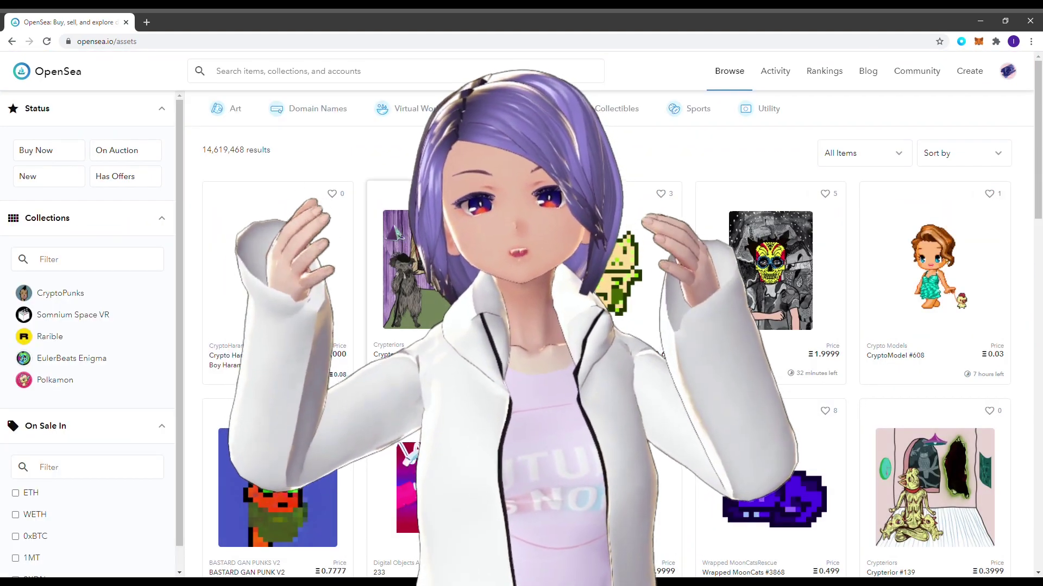
Step: Filter the marketplace results to show only items that are on auction
{"action": "left_click", "coordinate": [142, 157]}
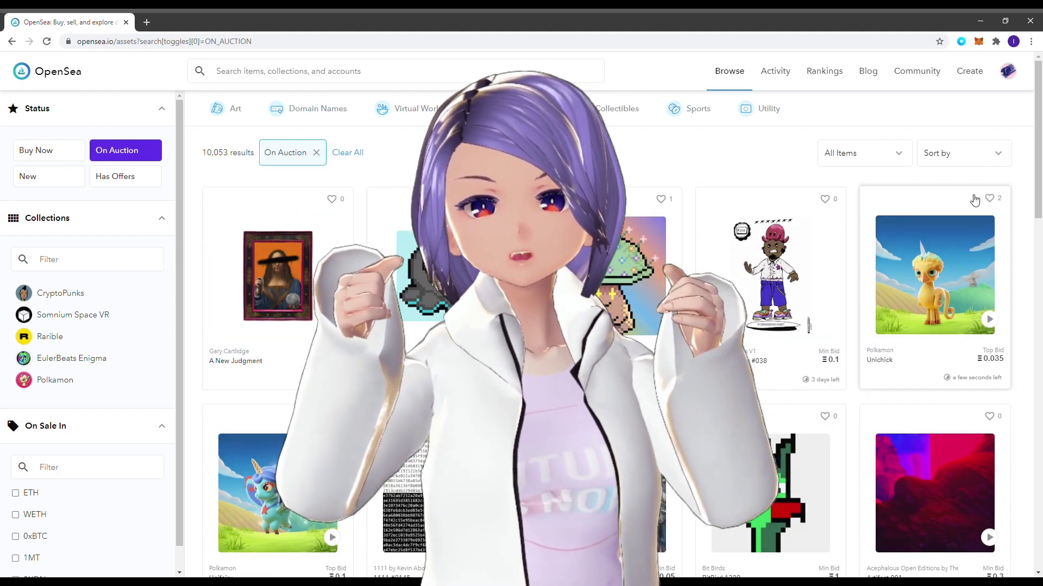
{"action": "left_click_drag", "start_coordinate": [1040, 142], "coordinate": [1041, 266]}
{"action": "scroll", "coordinate": [1041, 266], "scroll_direction": "down", "scroll_amount": 8}
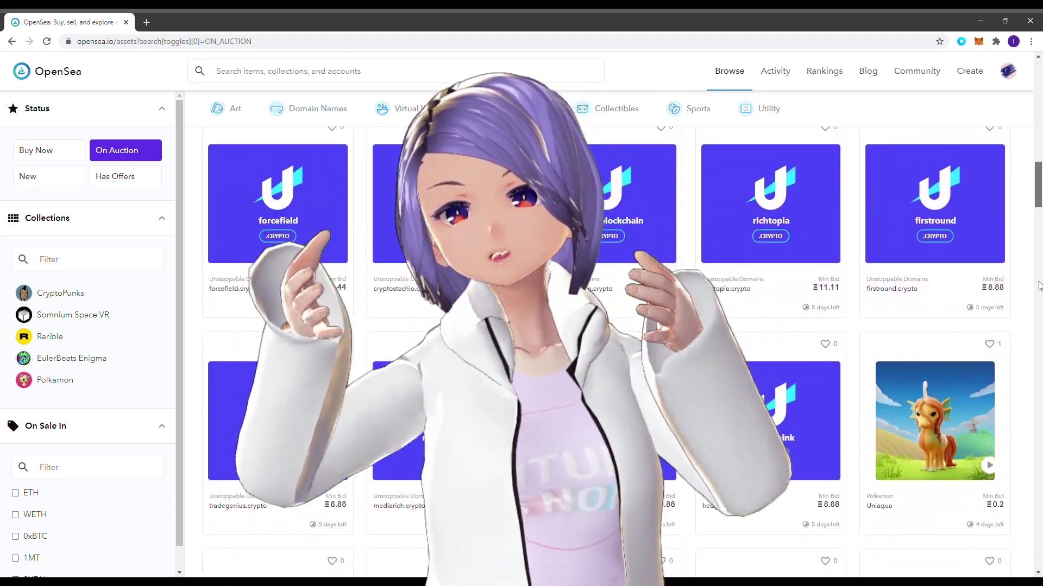
{"action": "scroll", "coordinate": [1035, 305], "scroll_direction": "down", "scroll_amount": 10}
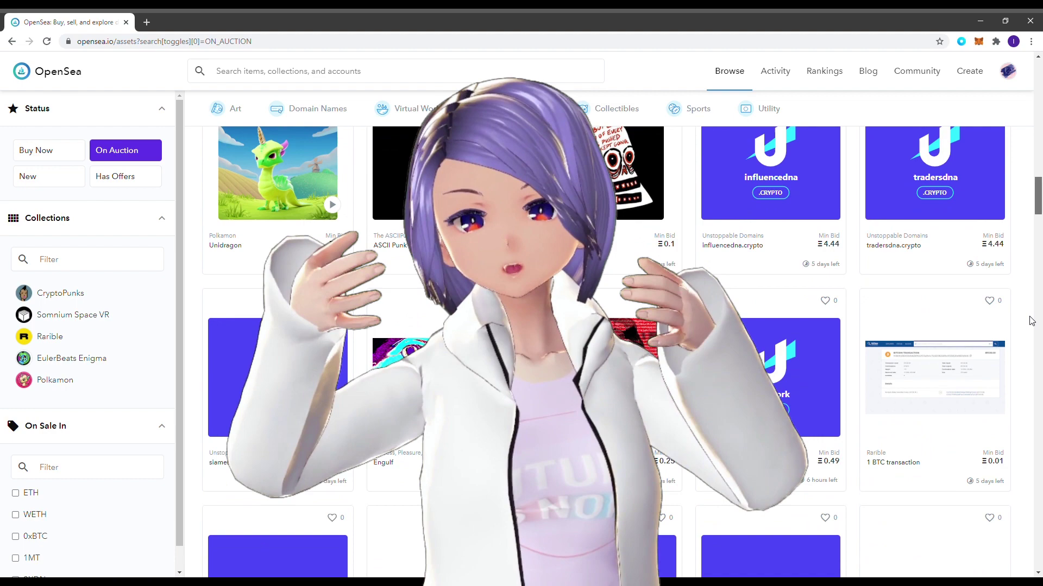
Step: Limit the auction results to the Art category and browse them
{"action": "left_click", "coordinate": [217, 113]}
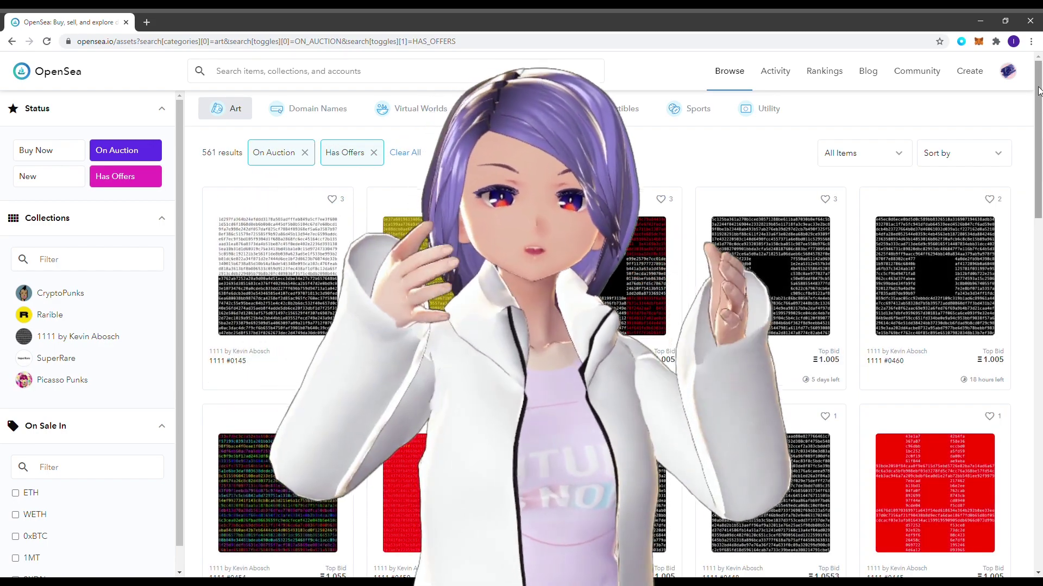
{"action": "scroll", "coordinate": [1032, 130], "scroll_direction": "down", "scroll_amount": 8}
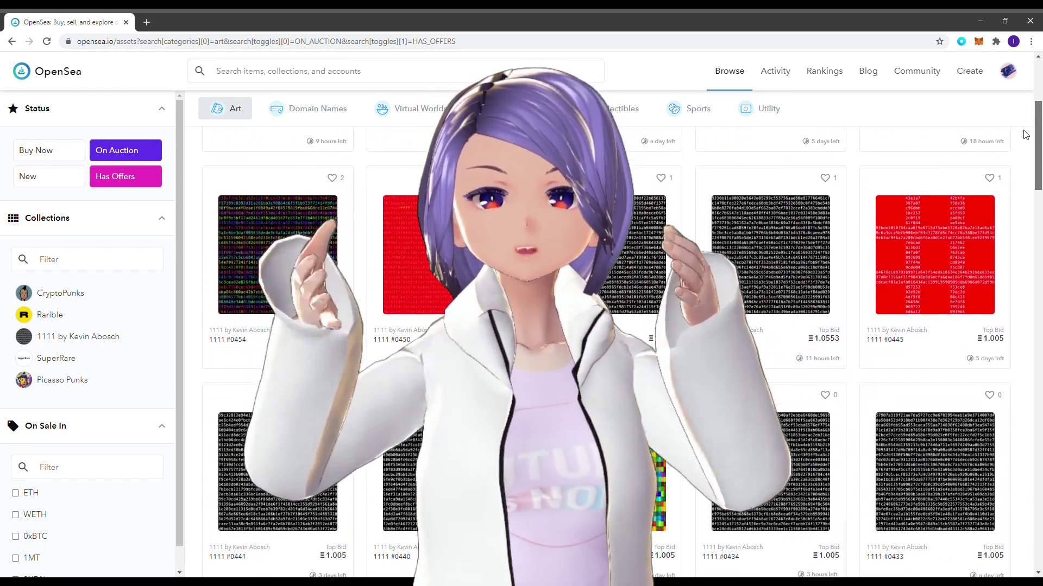
{"action": "scroll", "coordinate": [1026, 190], "scroll_direction": "down", "scroll_amount": 7}
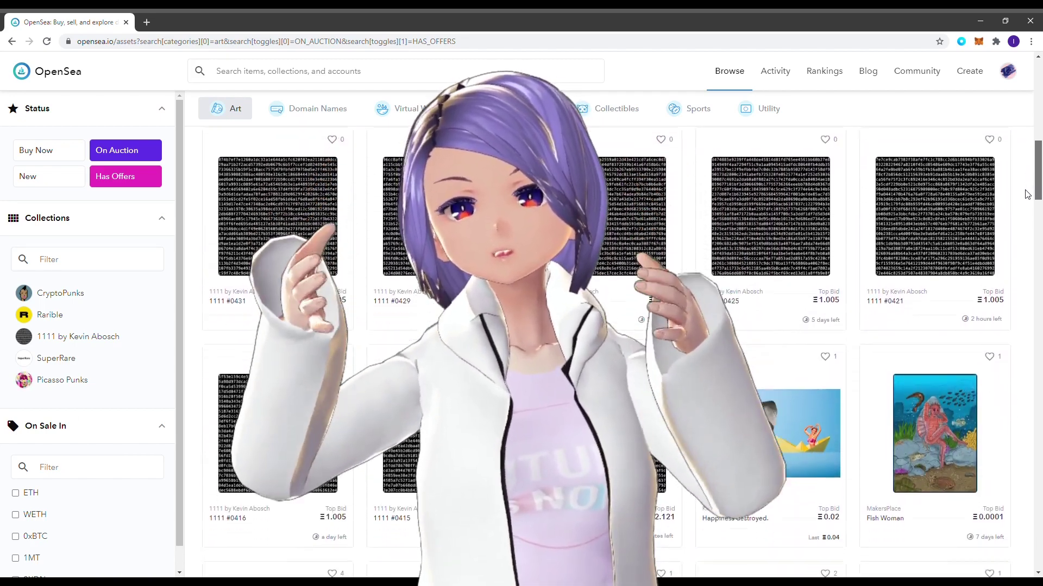
{"action": "scroll", "coordinate": [1025, 211], "scroll_direction": "down", "scroll_amount": 5}
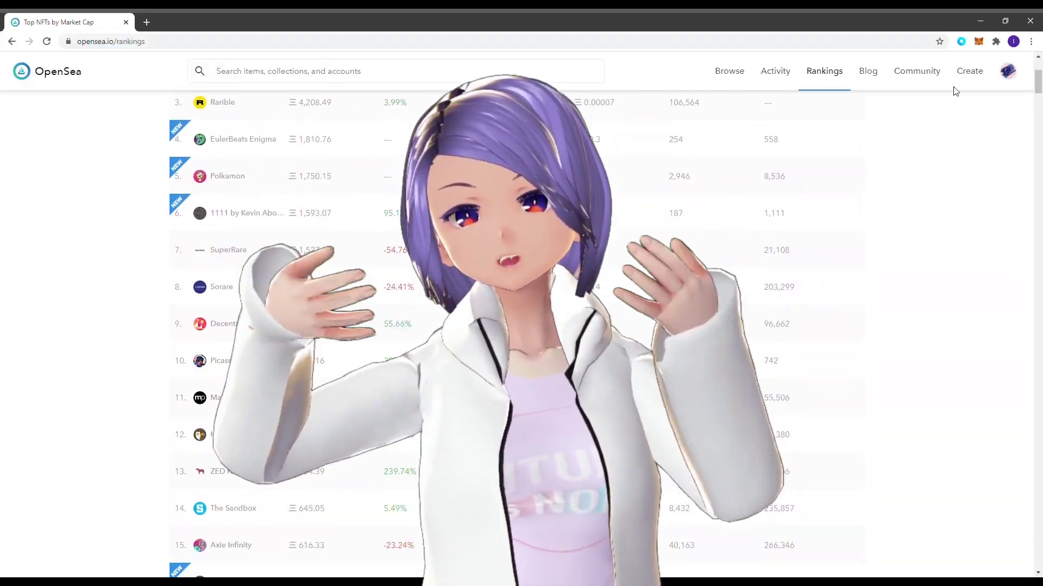
Step: Open the FA NFT Collection for editing from My Collections
{"action": "left_click", "coordinate": [950, 101]}
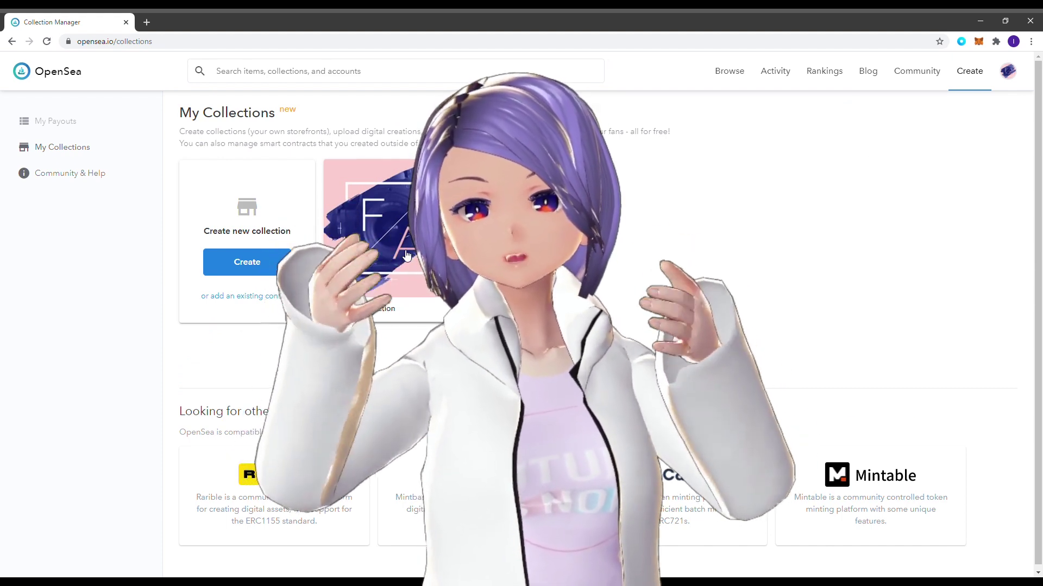
{"action": "left_click", "coordinate": [407, 254]}
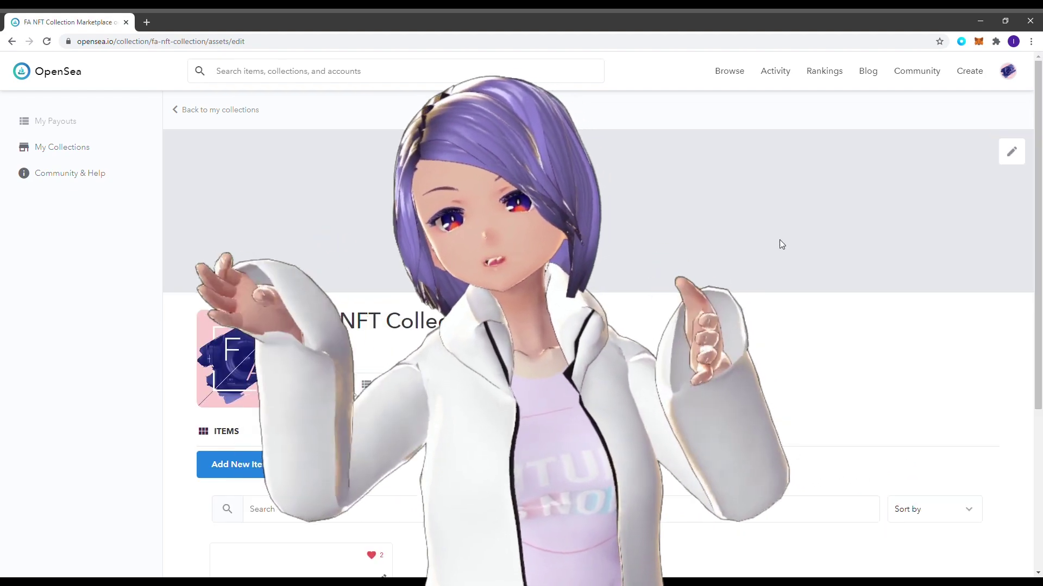
{"action": "scroll", "coordinate": [780, 240], "scroll_direction": "down", "scroll_amount": 3}
{"action": "scroll", "coordinate": [780, 244], "scroll_direction": "up", "scroll_amount": 3}
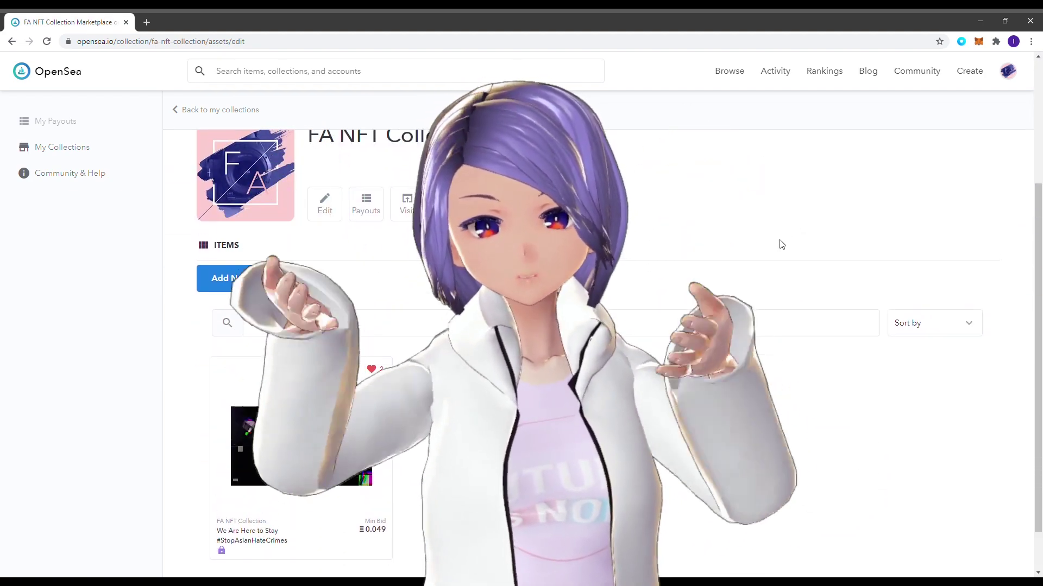
{"action": "scroll", "coordinate": [780, 243], "scroll_direction": "up", "scroll_amount": 2}
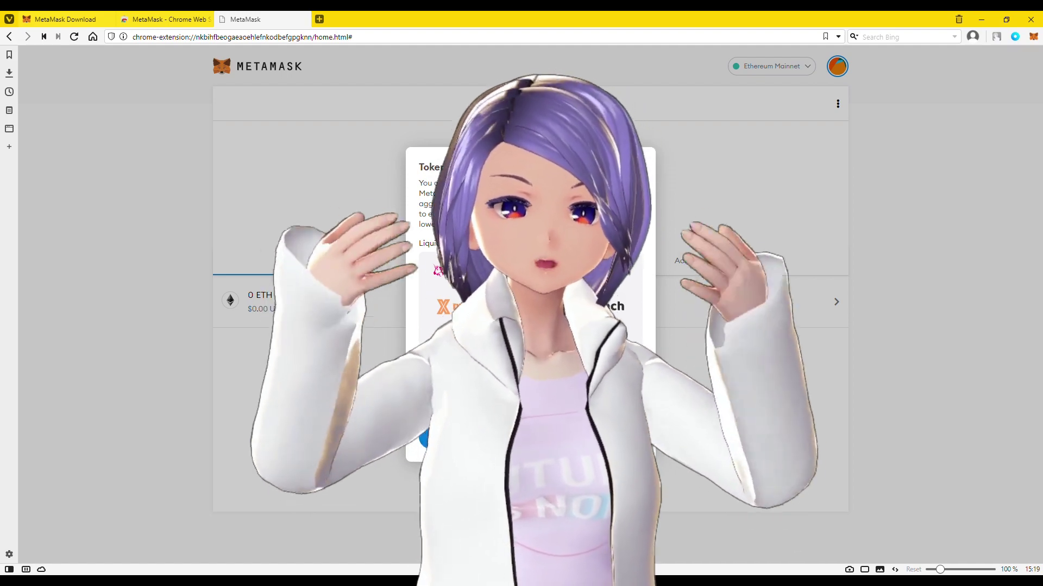
{"action": "key", "text": "Escape"}
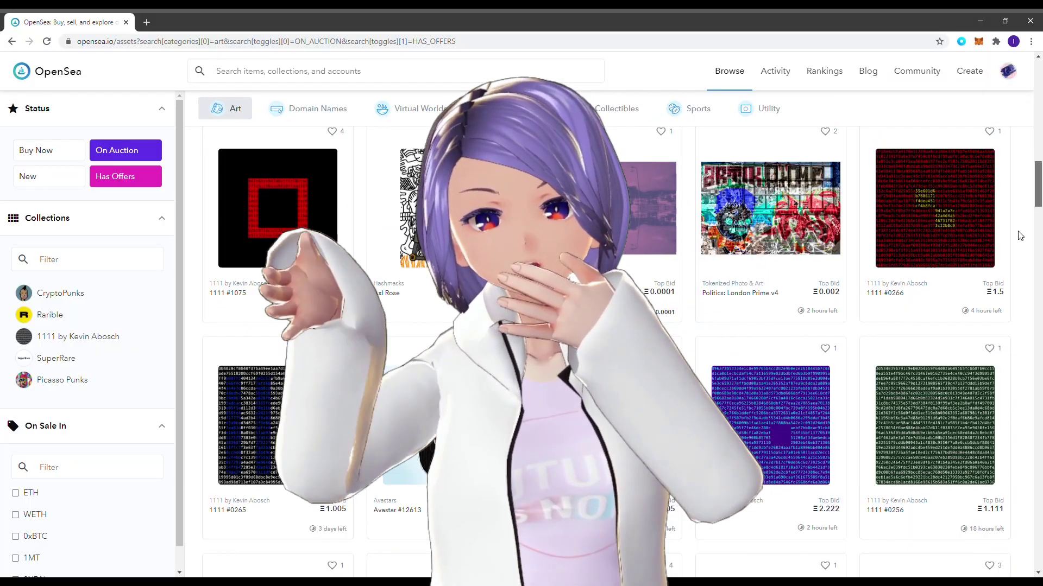
{"action": "scroll", "coordinate": [1018, 239], "scroll_direction": "down", "scroll_amount": 5}
{"action": "scroll", "coordinate": [1017, 256], "scroll_direction": "down", "scroll_amount": 10}
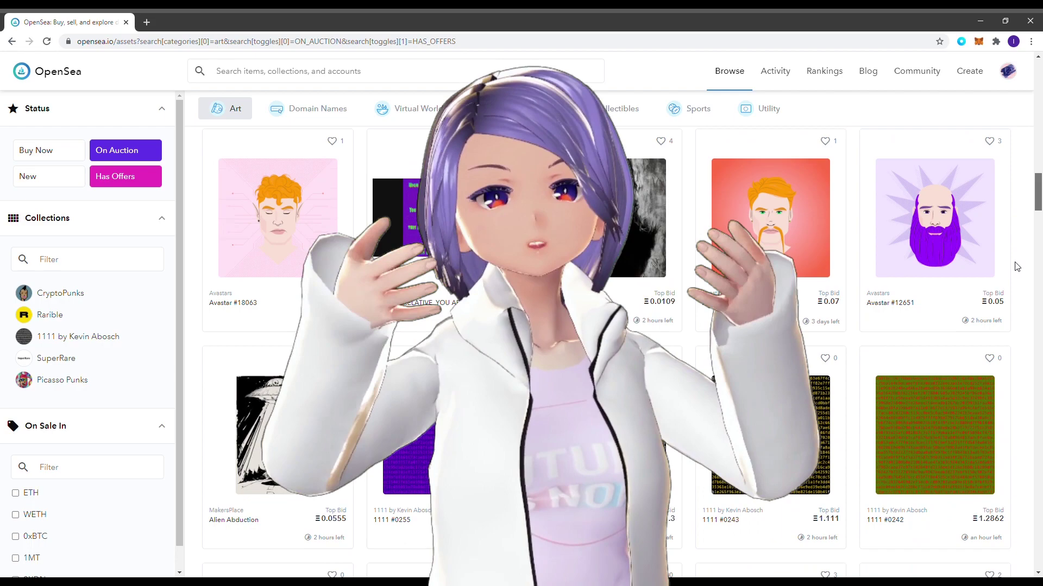
{"action": "scroll", "coordinate": [1018, 299], "scroll_direction": "down", "scroll_amount": 5}
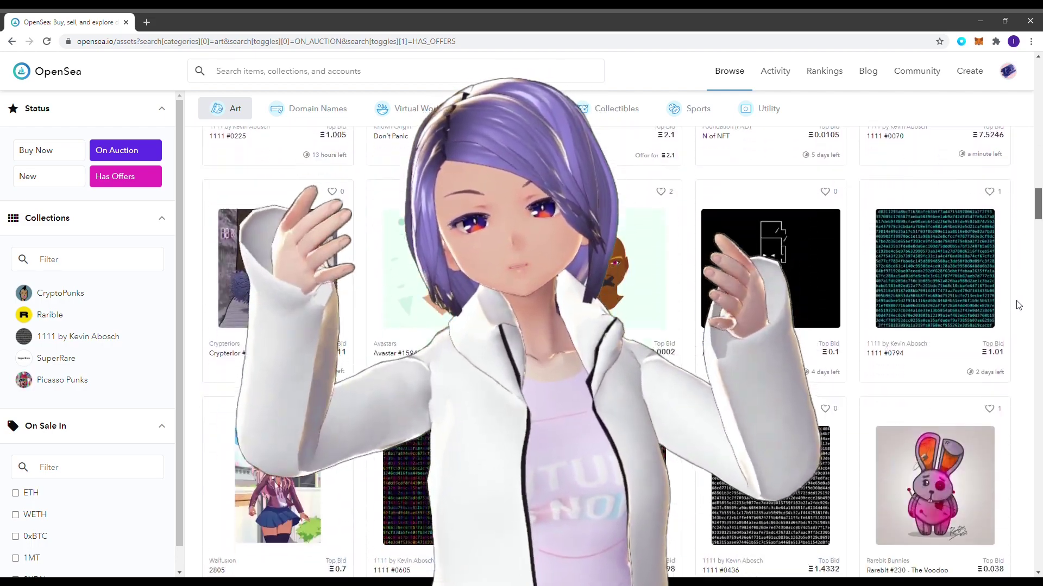
{"action": "scroll", "coordinate": [1019, 316], "scroll_direction": "down", "scroll_amount": 8}
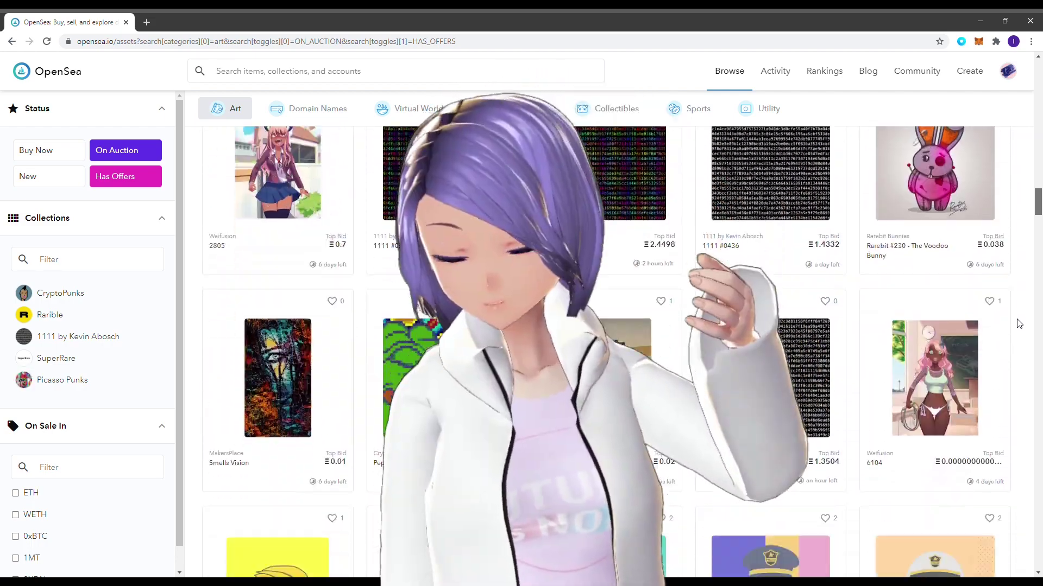
{"action": "scroll", "coordinate": [1019, 340], "scroll_direction": "down", "scroll_amount": 8}
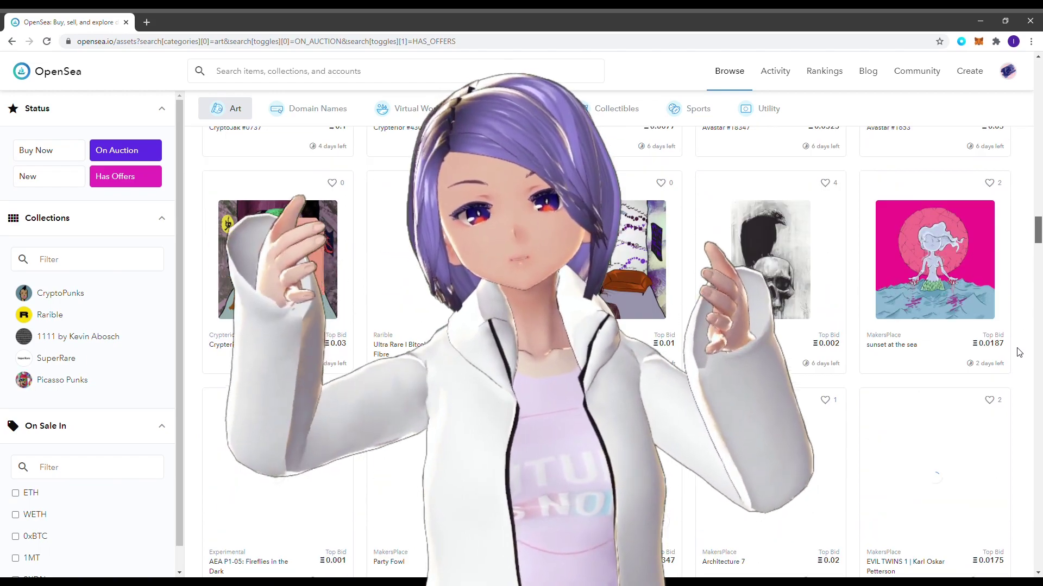
{"action": "scroll", "coordinate": [1017, 375], "scroll_direction": "down", "scroll_amount": 7}
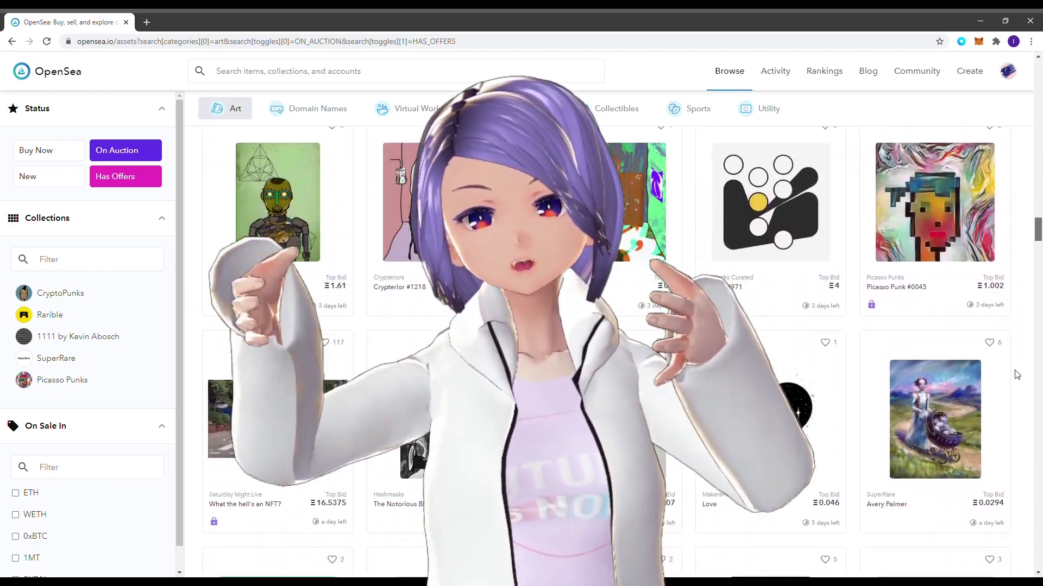
{"action": "scroll", "coordinate": [1017, 390], "scroll_direction": "down", "scroll_amount": 8}
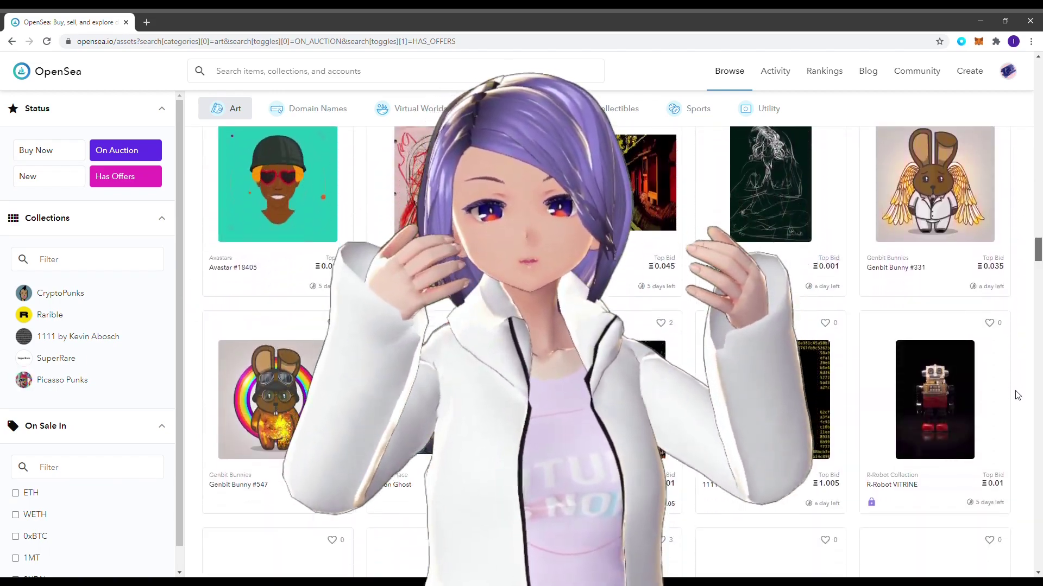
{"action": "scroll", "coordinate": [1017, 418], "scroll_direction": "down", "scroll_amount": 10}
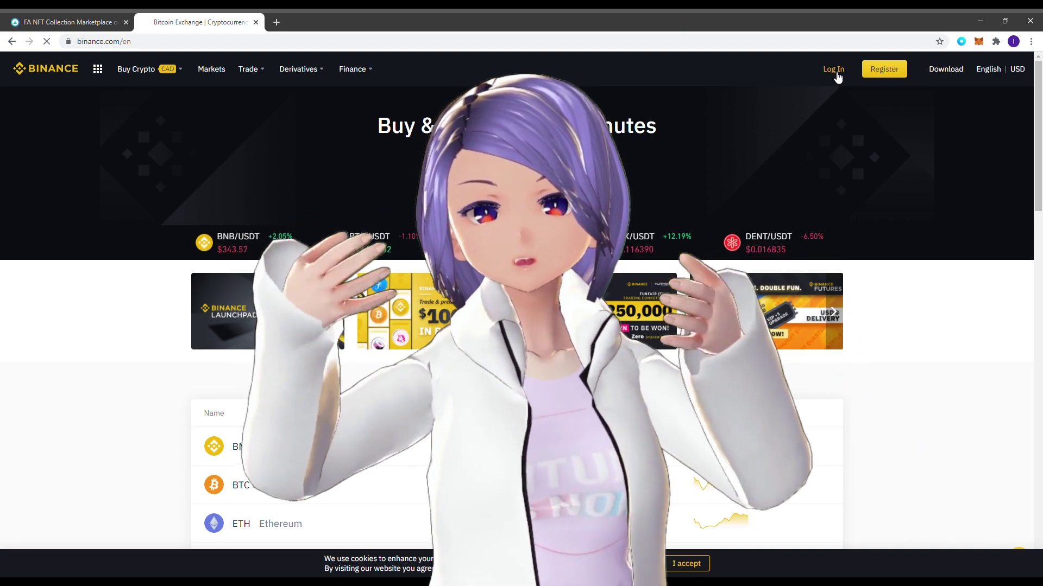
{"action": "left_click", "coordinate": [837, 72]}
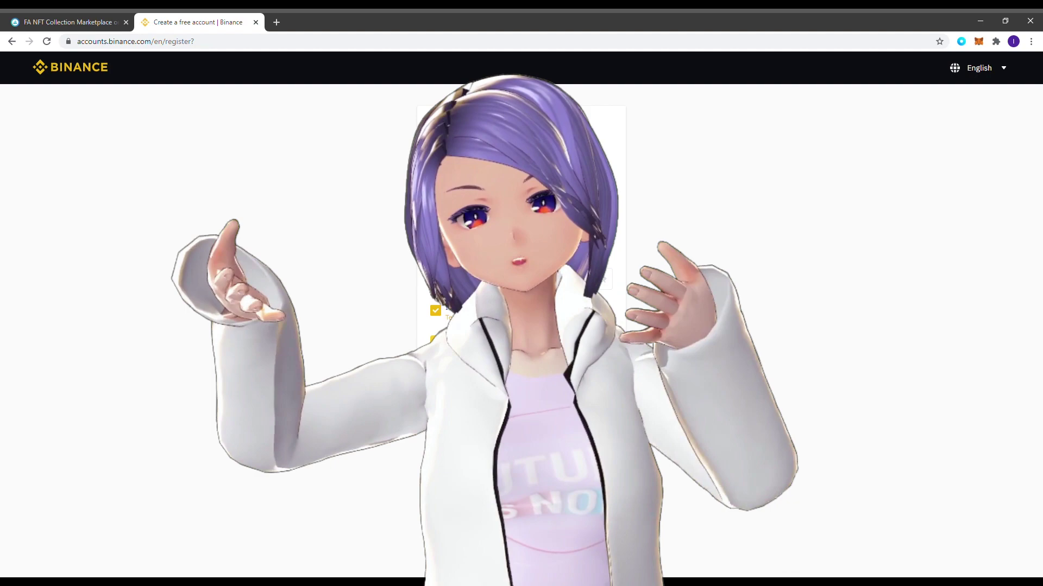
{"action": "left_click", "coordinate": [11, 42]}
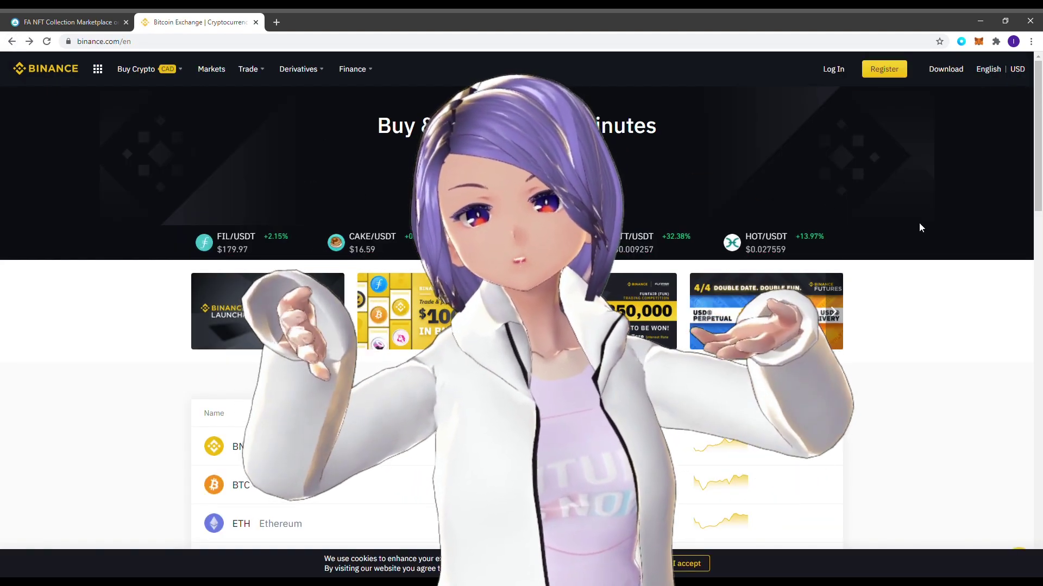
{"action": "scroll", "coordinate": [911, 246], "scroll_direction": "down", "scroll_amount": 4}
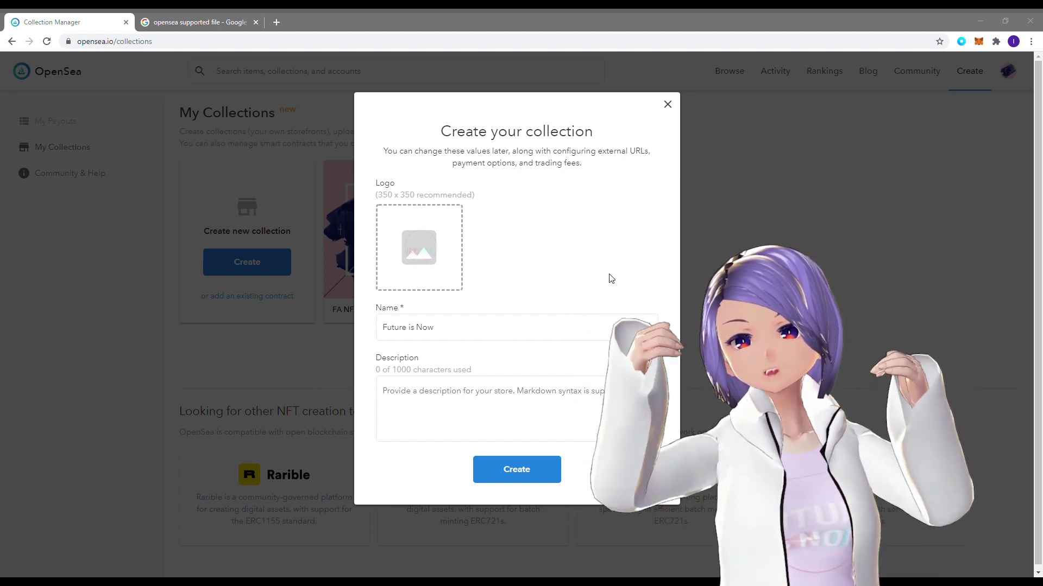
Step: Create the 'Future is Now' collection with a logo image, name and description
{"action": "double_click", "coordinate": [472, 291]}
{"action": "left_click_drag", "start_coordinate": [416, 327], "coordinate": [528, 337]}
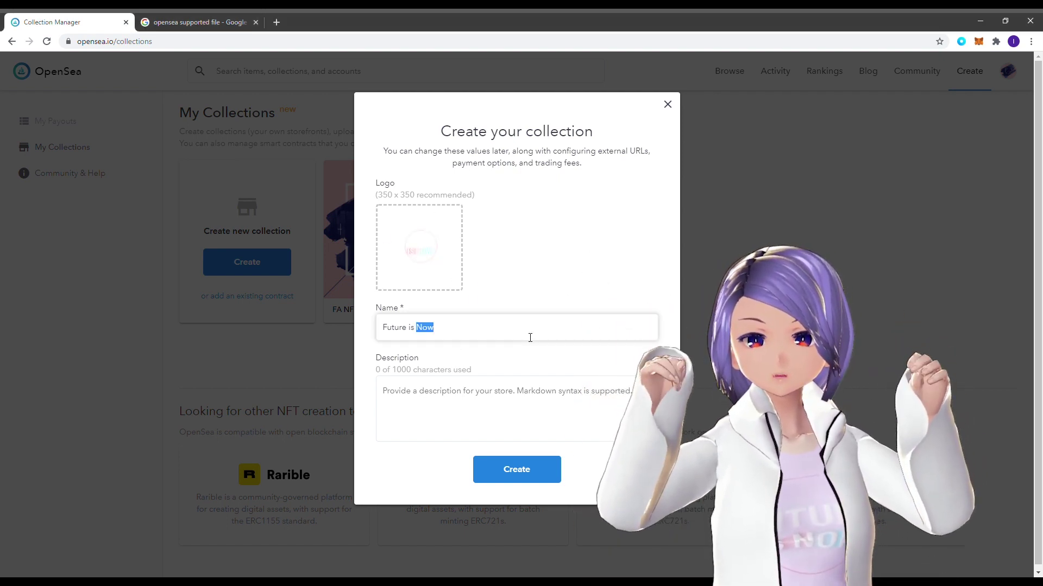
{"action": "left_click", "coordinate": [377, 389]}
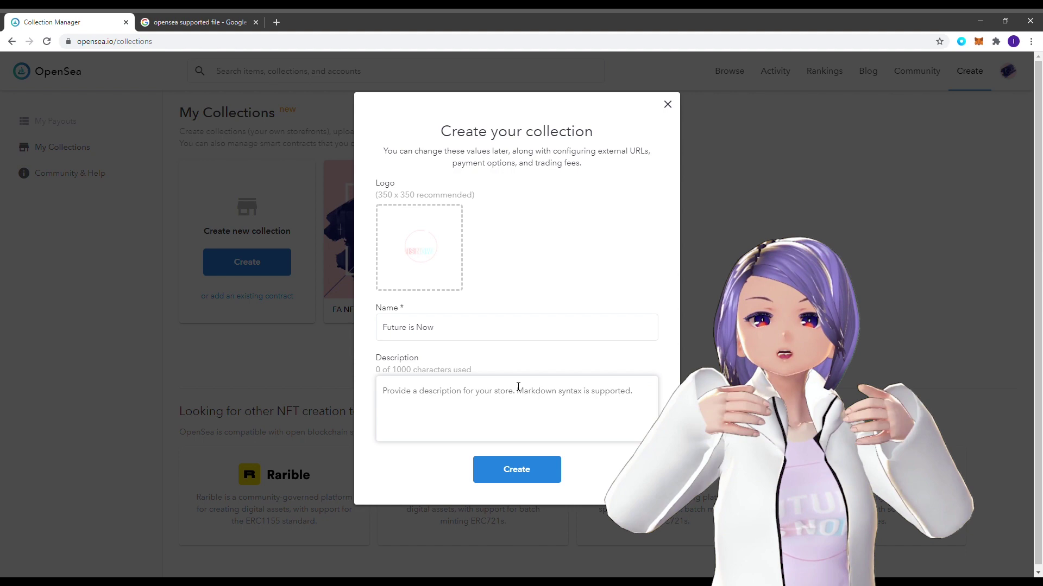
{"action": "left_click", "coordinate": [547, 480]}
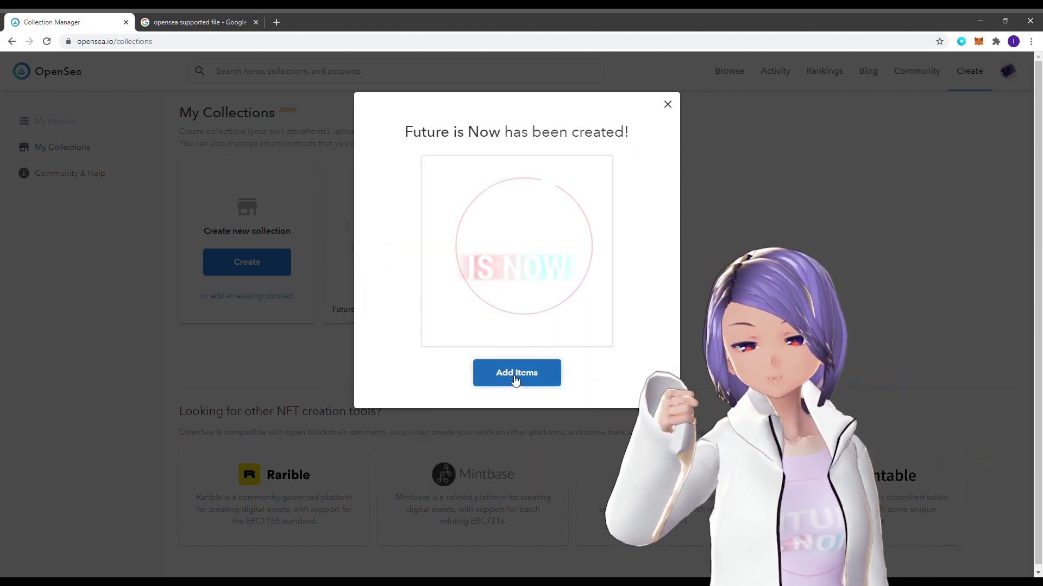
Step: Open the Future is Now collection page and start adding a new item
{"action": "left_click", "coordinate": [759, 165]}
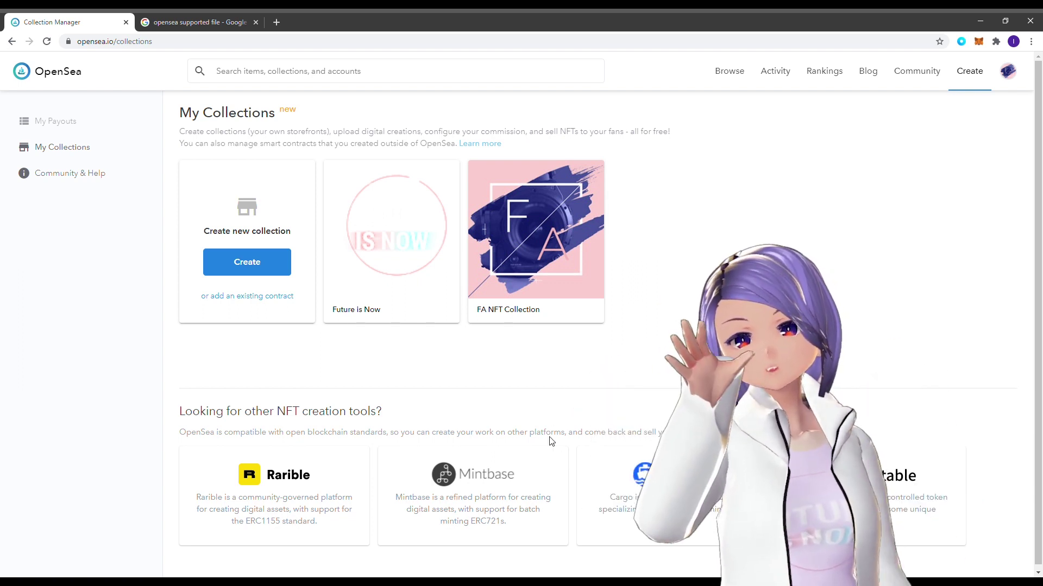
{"action": "left_click", "coordinate": [392, 236]}
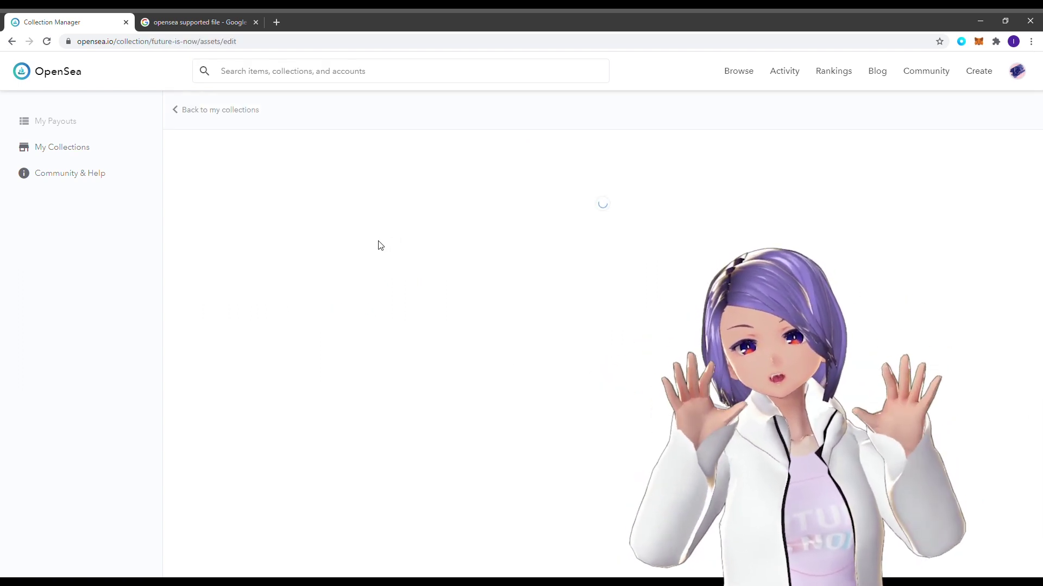
{"action": "scroll", "coordinate": [348, 416], "scroll_direction": "down", "scroll_amount": 2}
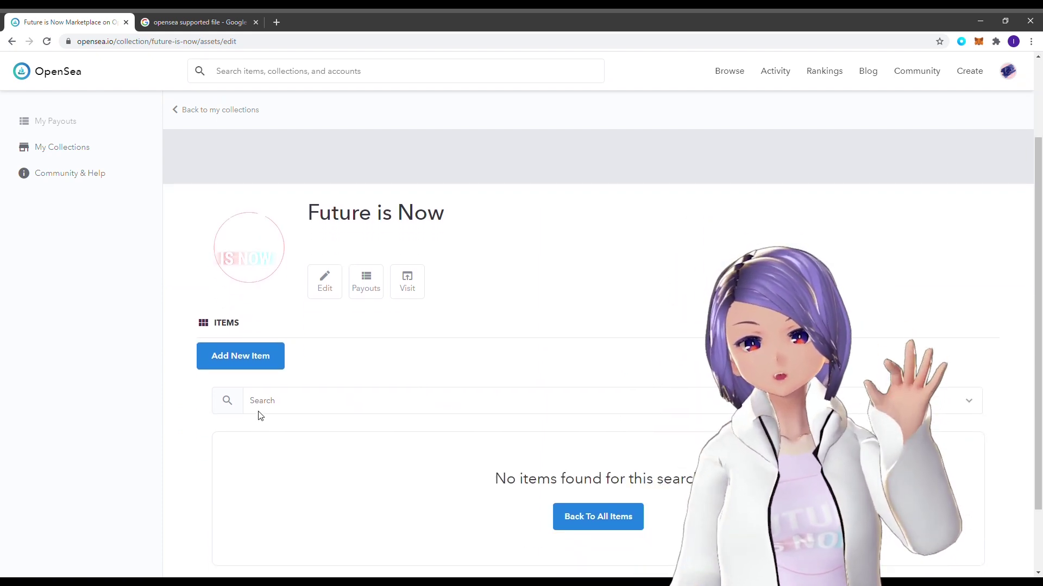
{"action": "left_click", "coordinate": [258, 365]}
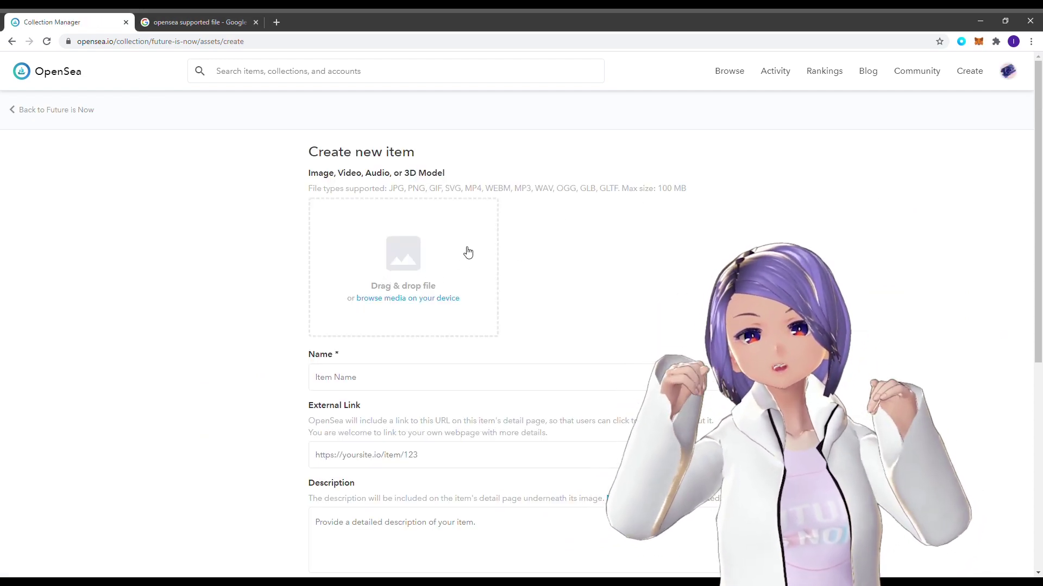
Step: Upload the FA CHANNEL image, name the item 'FA Channel', and select the YouTube channel URL
{"action": "left_click", "coordinate": [432, 243]}
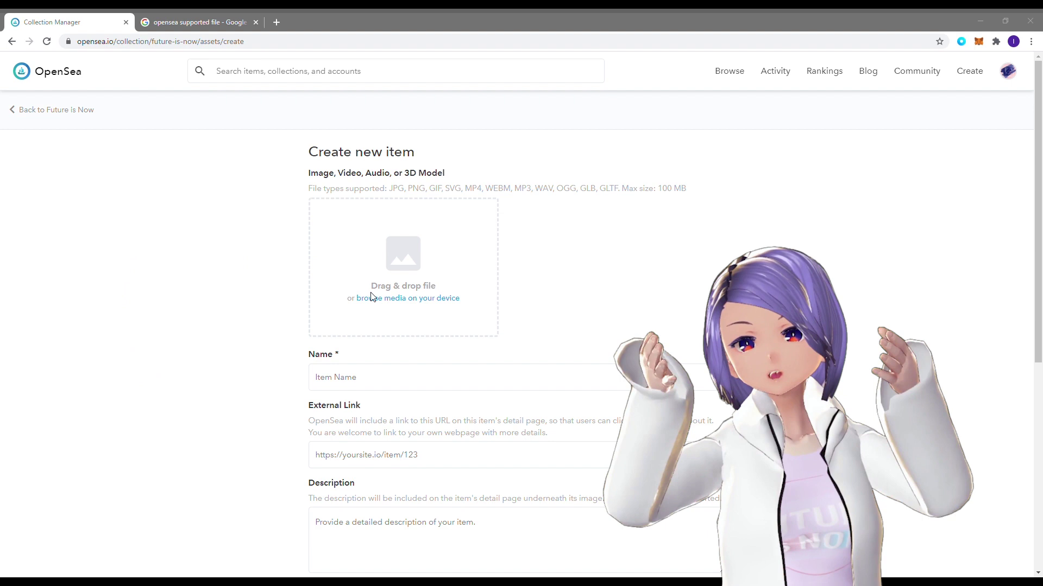
{"action": "key", "text": "Return"}
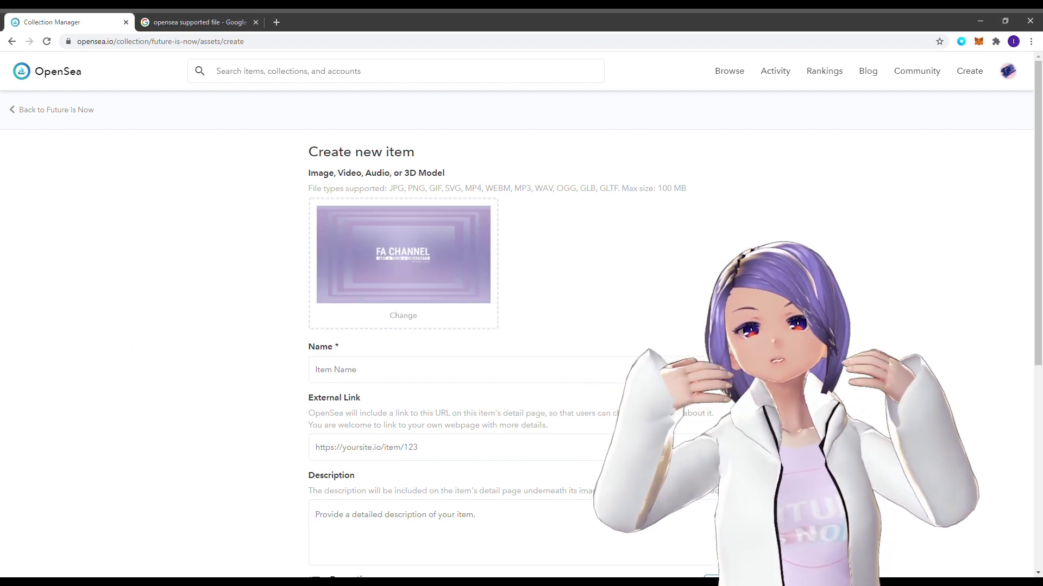
{"action": "scroll", "coordinate": [373, 391], "scroll_direction": "down", "scroll_amount": 1}
{"action": "left_click", "coordinate": [357, 315]}
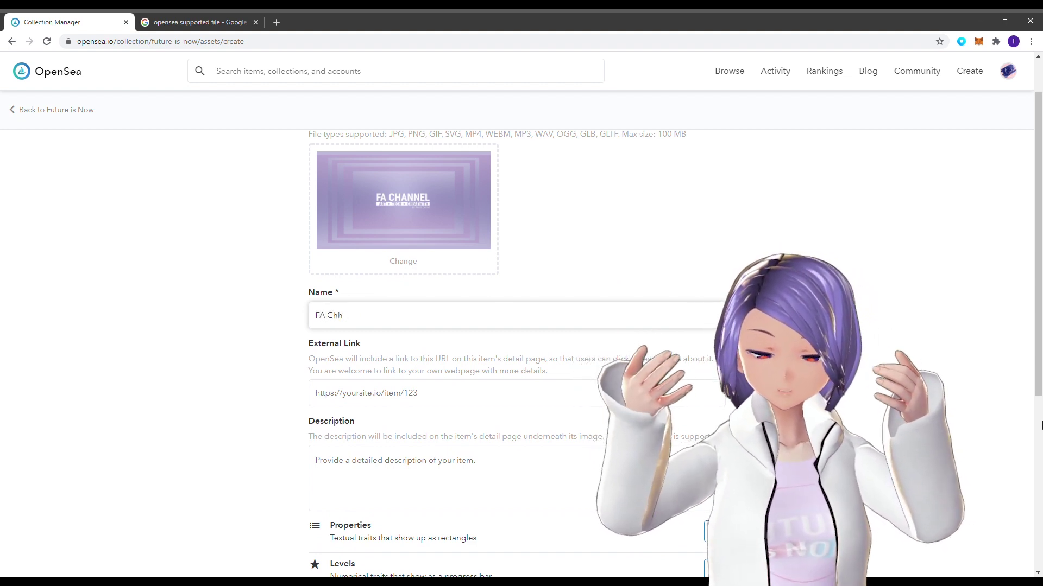
{"action": "type", "text": "FA Channel"}
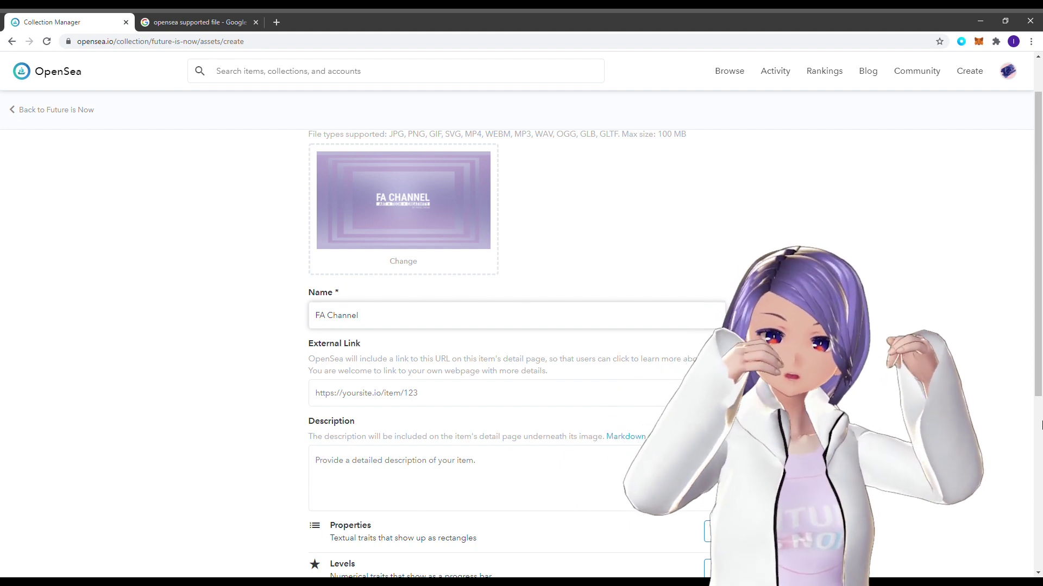
{"action": "left_click", "coordinate": [205, 42]}
{"action": "key", "text": "ctrl+c"}
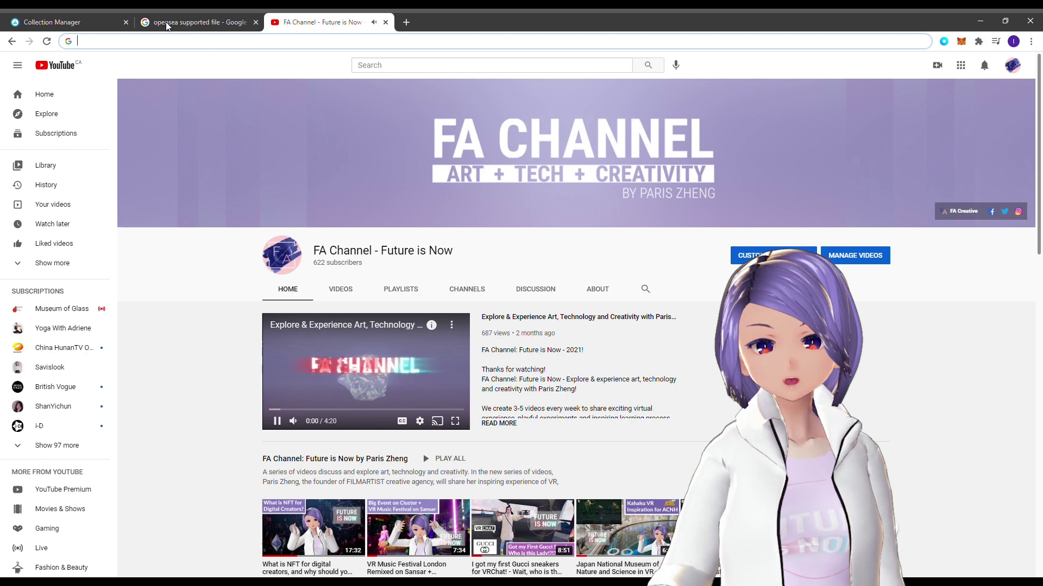
Step: Paste the YouTube channel address as the External Link and type 'Youtube' into the description
{"action": "left_click", "coordinate": [54, 22]}
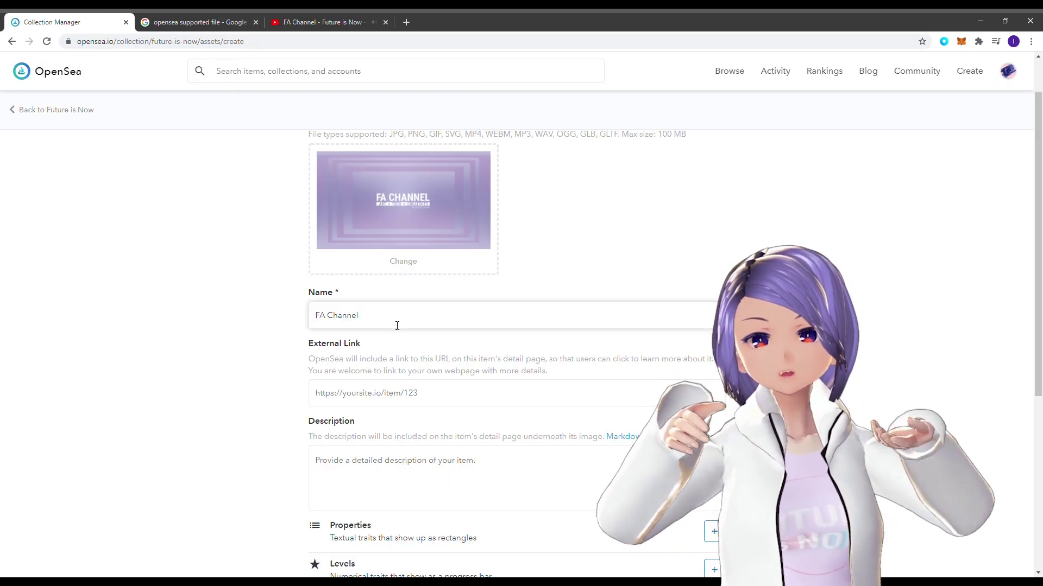
{"action": "left_click", "coordinate": [376, 397]}
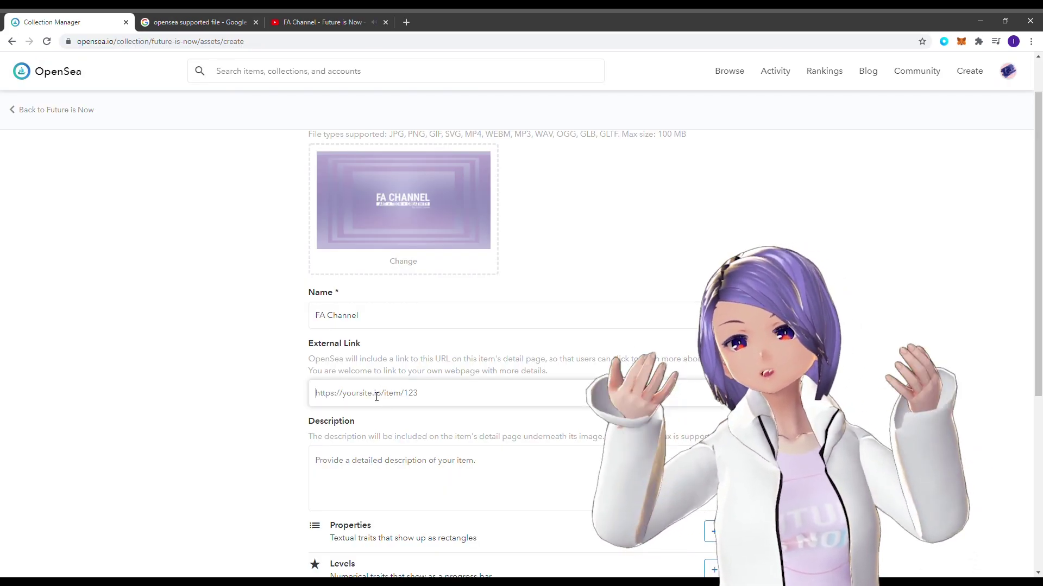
{"action": "key", "text": "ctrl+v"}
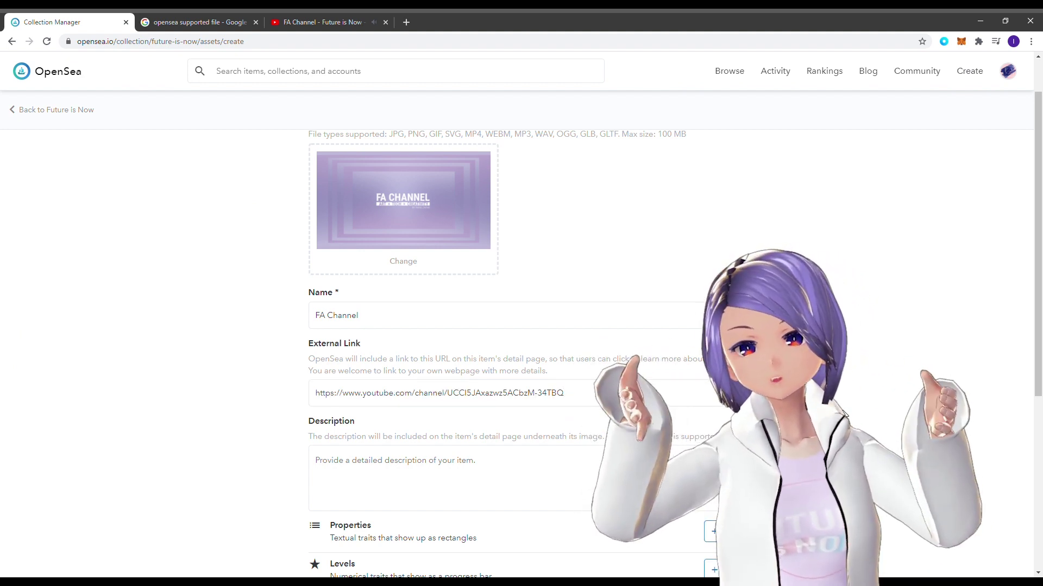
{"action": "scroll", "coordinate": [843, 414], "scroll_direction": "down", "scroll_amount": 2}
{"action": "left_click", "coordinate": [400, 370]}
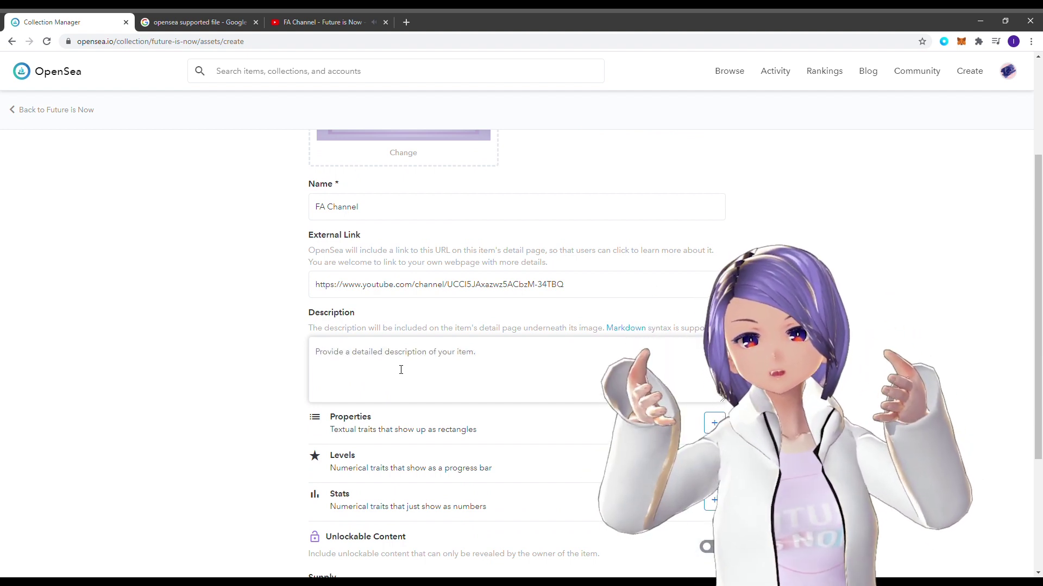
{"action": "type", "text": "Youtube"}
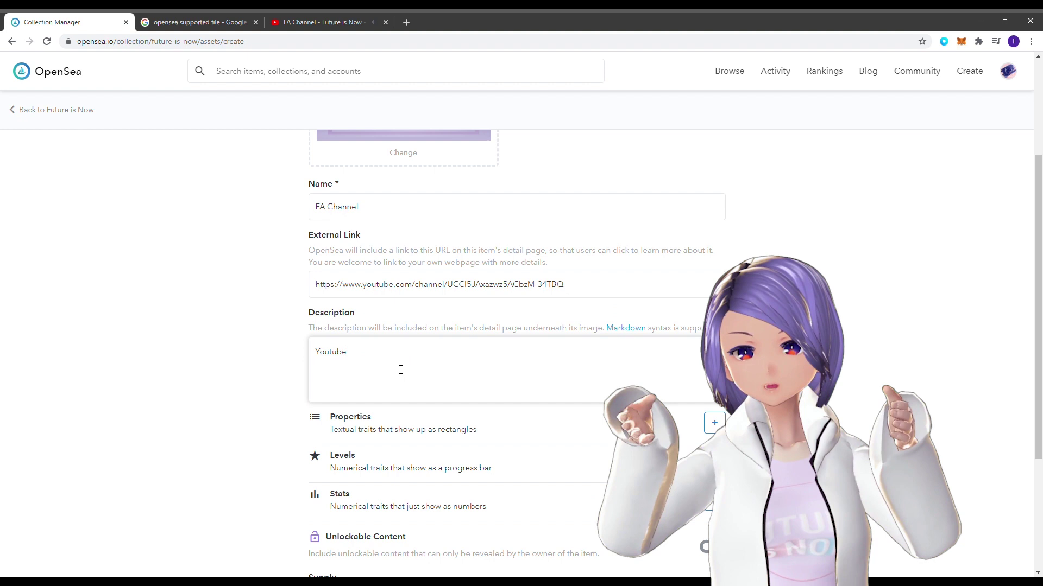
{"action": "key", "text": "BackSpace"}
{"action": "key", "text": "BackSpace"}
{"action": "key", "text": "BackSpace"}
{"action": "key", "text": "BackSpace"}
{"action": "key", "text": "BackSpace"}
{"action": "key", "text": "BackSpace"}
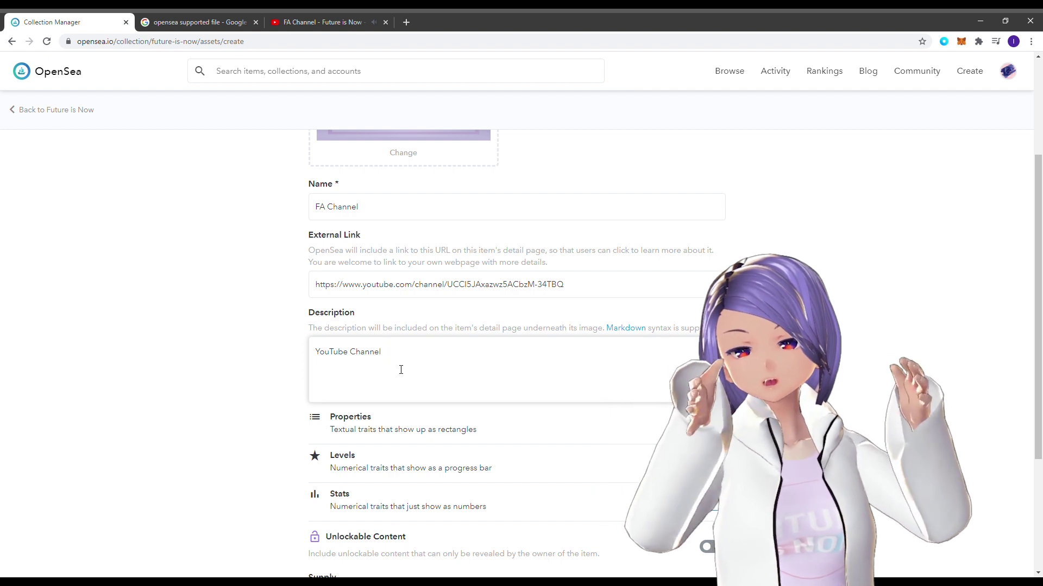
Step: Add 'Art' to the description and switch on Unlockable Content
{"action": "type", "text": "Art"}
{"action": "scroll", "coordinate": [401, 369], "scroll_direction": "down", "scroll_amount": 3}
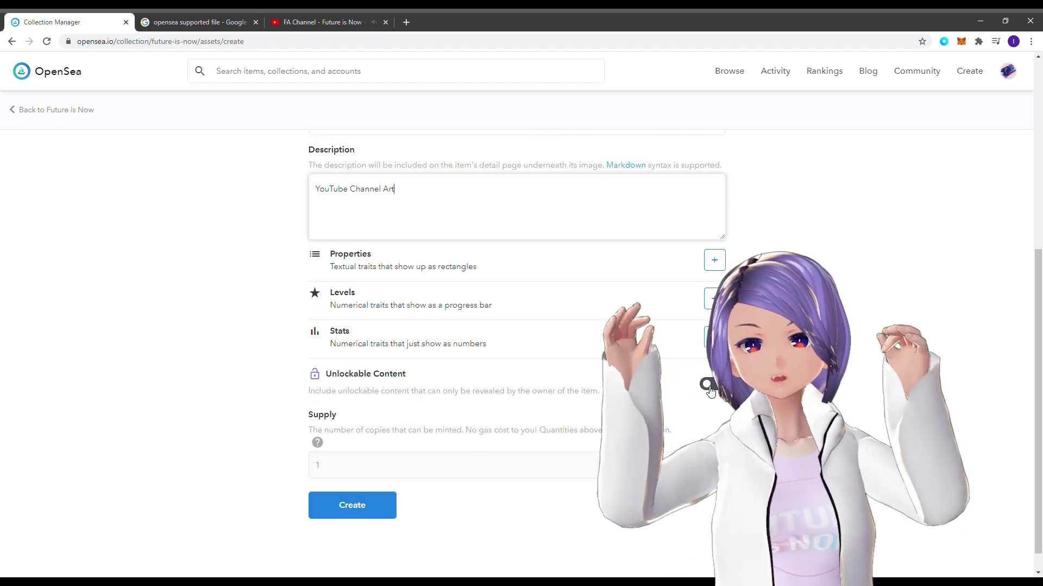
{"action": "left_click", "coordinate": [706, 384]}
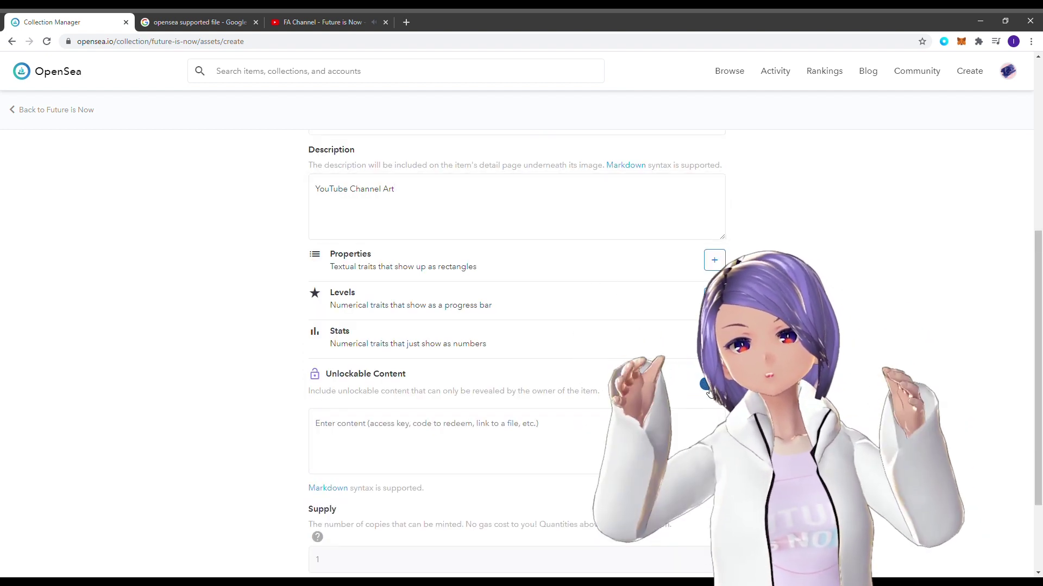
{"action": "left_click", "coordinate": [560, 447]}
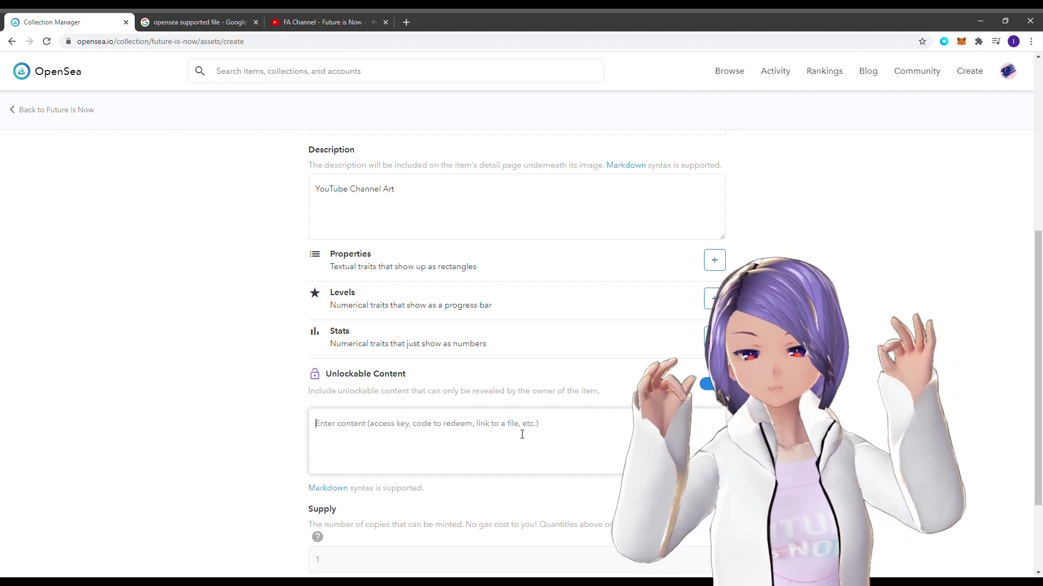
{"action": "scroll", "coordinate": [549, 426], "scroll_direction": "up", "scroll_amount": 4}
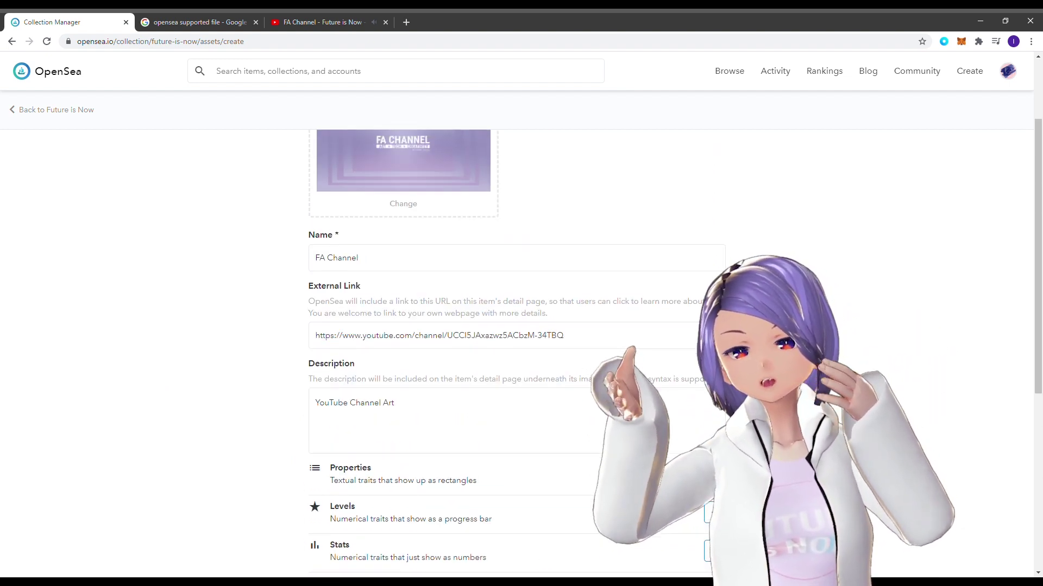
{"action": "scroll", "coordinate": [549, 426], "scroll_direction": "down", "scroll_amount": 3}
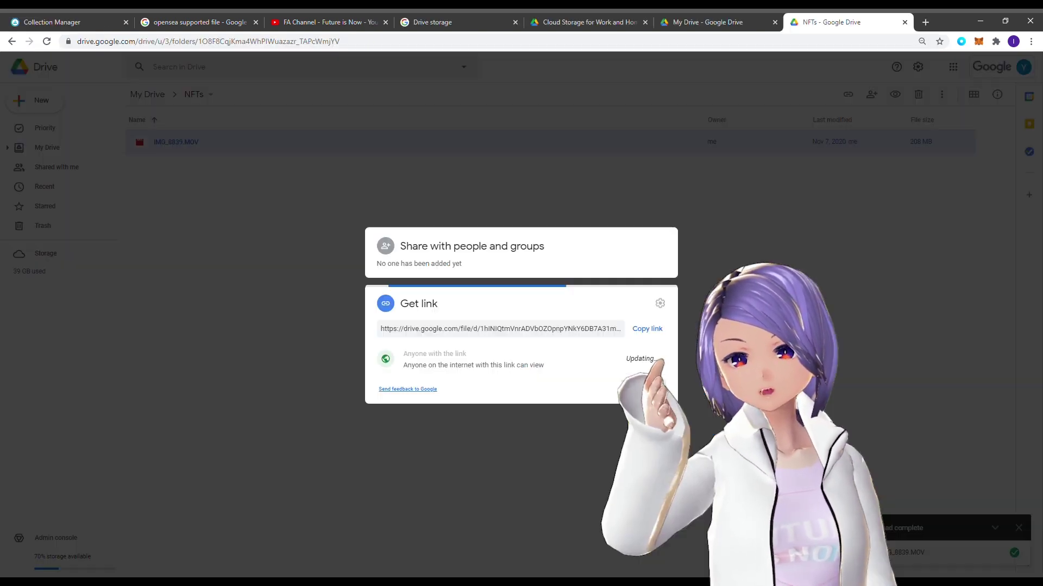
Step: Share IMG_8839.MOV in Google Drive with anyone with the link and copy that link
{"action": "left_click", "coordinate": [635, 357]}
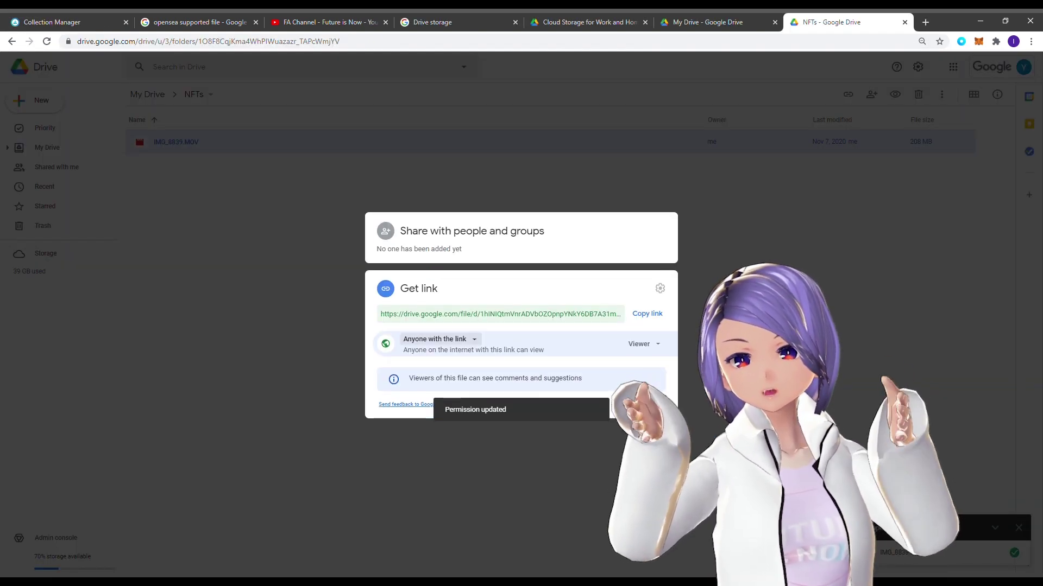
{"action": "key", "text": "Escape"}
{"action": "right_click", "coordinate": [413, 148]}
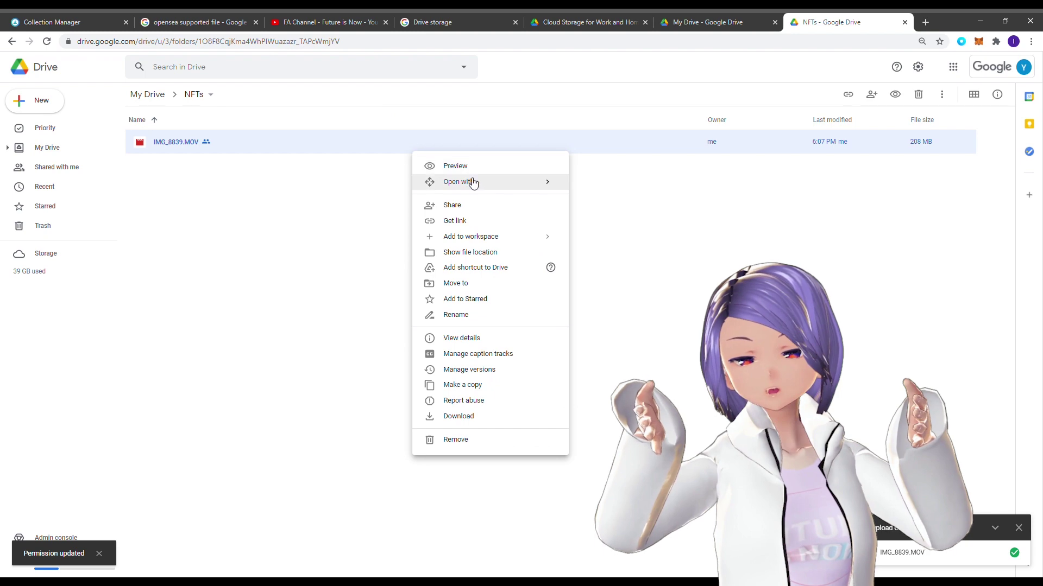
{"action": "left_click", "coordinate": [480, 219]}
{"action": "left_click", "coordinate": [644, 312]}
{"action": "key", "text": "Escape"}
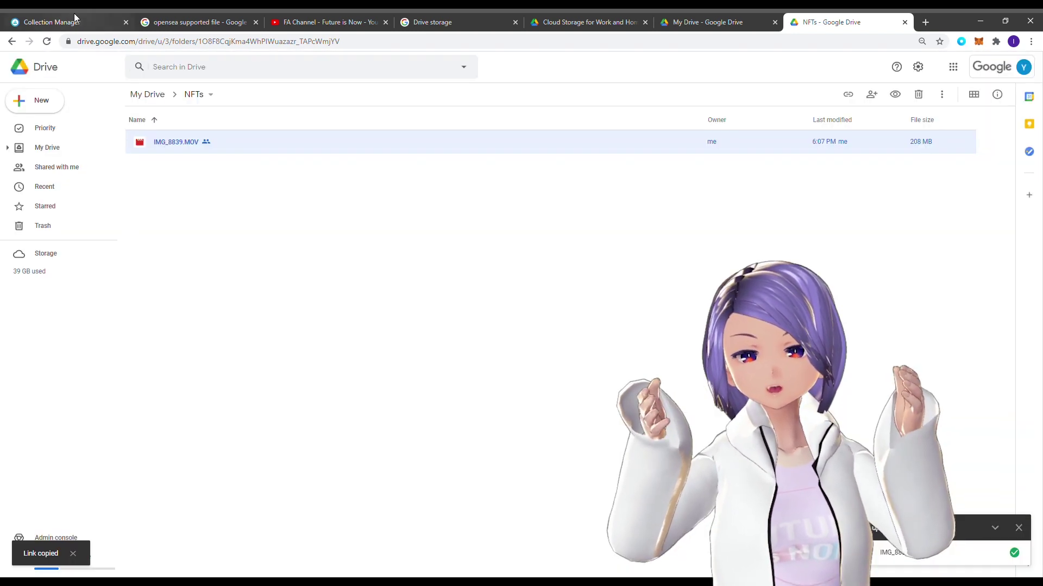
{"action": "left_click", "coordinate": [52, 22]}
{"action": "scroll", "coordinate": [417, 332], "scroll_direction": "down", "scroll_amount": 1}
Step: Paste the Drive link as unlockable content under a 'This is the FILE' line, then create the item
{"action": "left_click", "coordinate": [425, 468]}
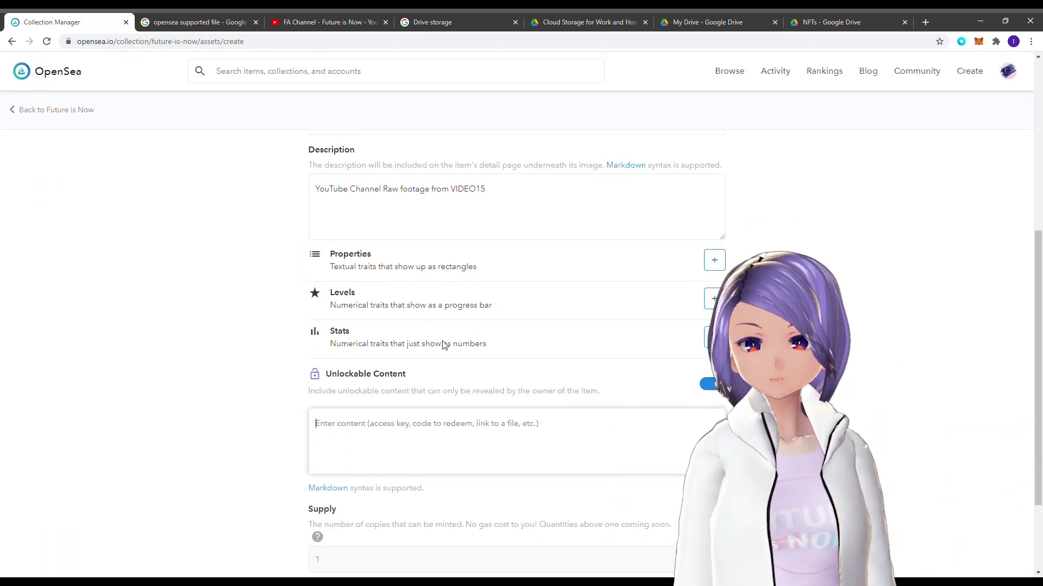
{"action": "key", "text": "ctrl+v"}
{"action": "scroll", "coordinate": [842, 374], "scroll_direction": "down", "scroll_amount": 1}
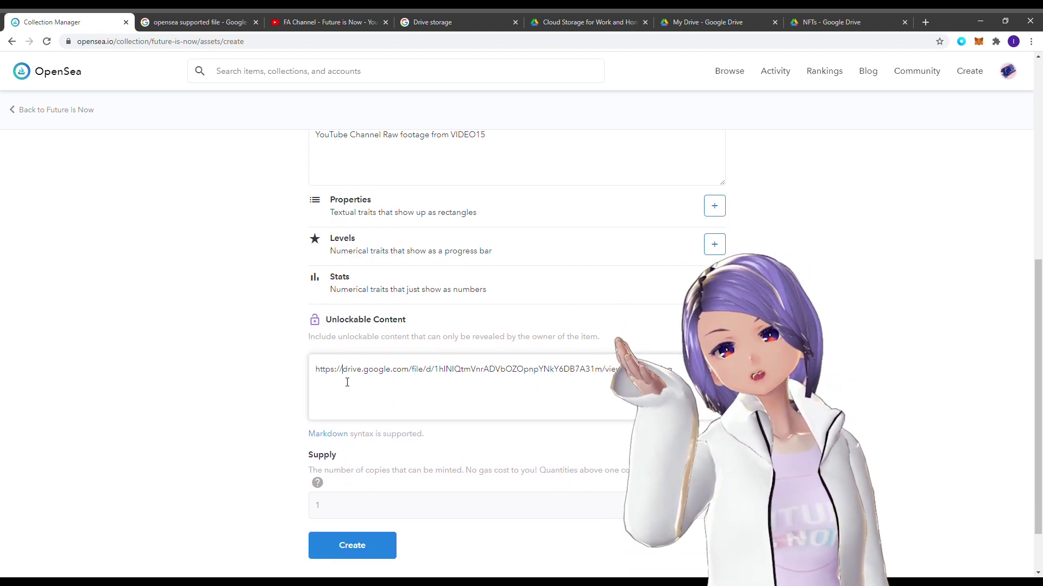
{"action": "key", "text": "ctrl+Home"}
{"action": "key", "text": "Return"}
{"action": "key", "text": "Up"}
{"action": "type", "text": "Th"}
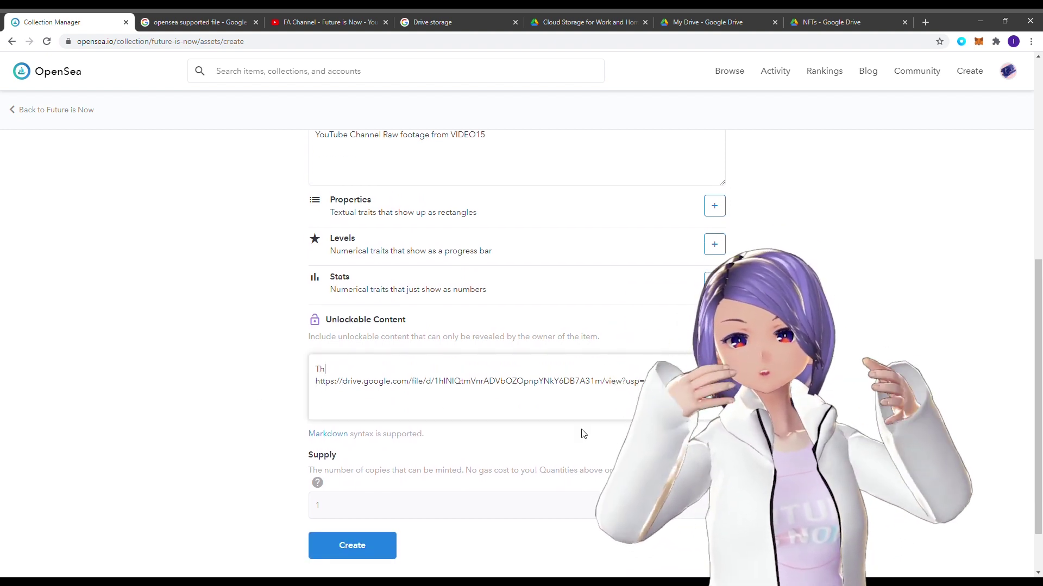
{"action": "type", "text": "is is the FILE"}
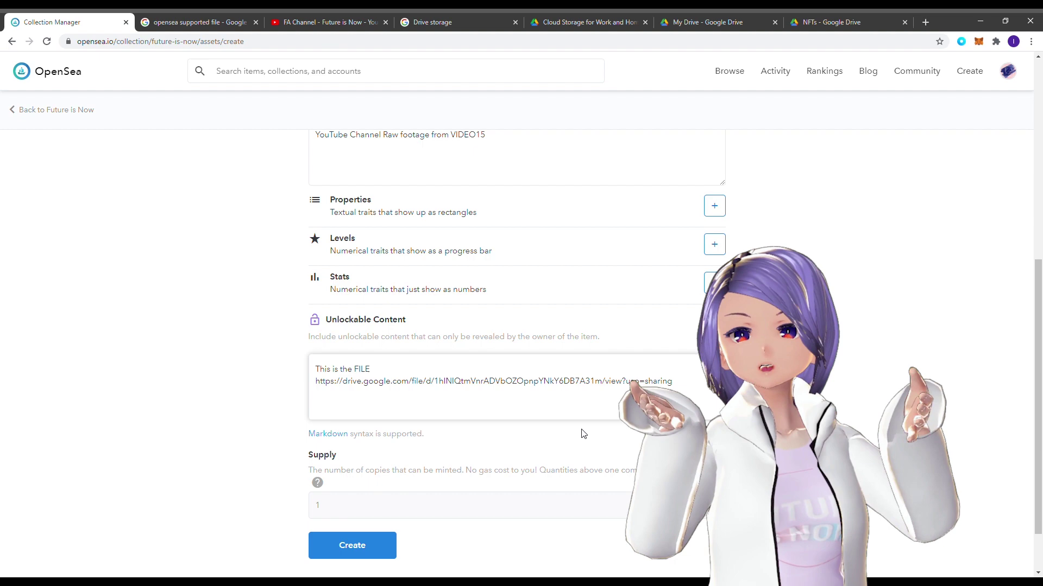
{"action": "scroll", "coordinate": [862, 416], "scroll_direction": "up", "scroll_amount": 7}
{"action": "scroll", "coordinate": [863, 416], "scroll_direction": "down", "scroll_amount": 8}
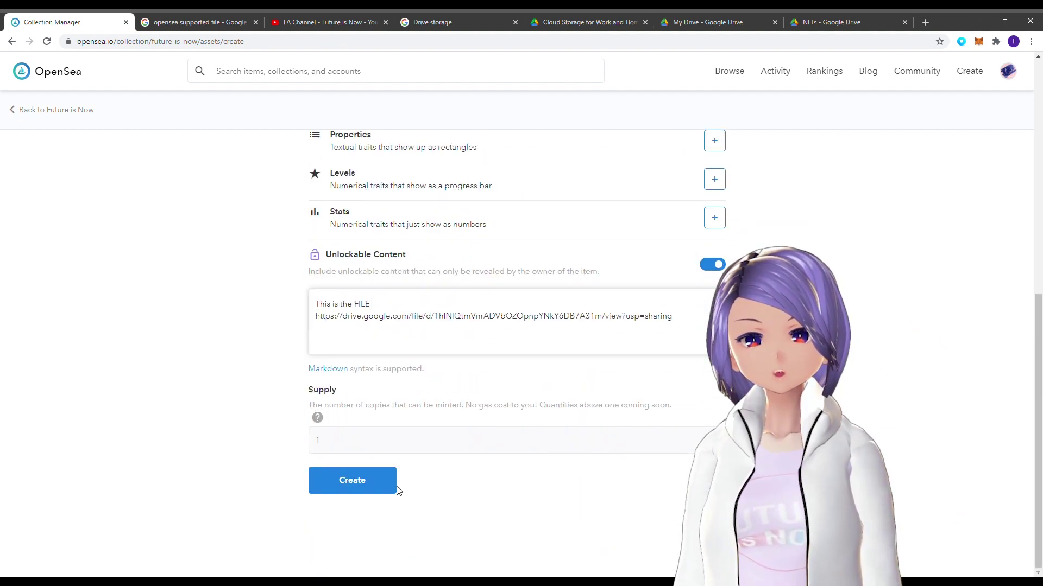
{"action": "left_click", "coordinate": [364, 488]}
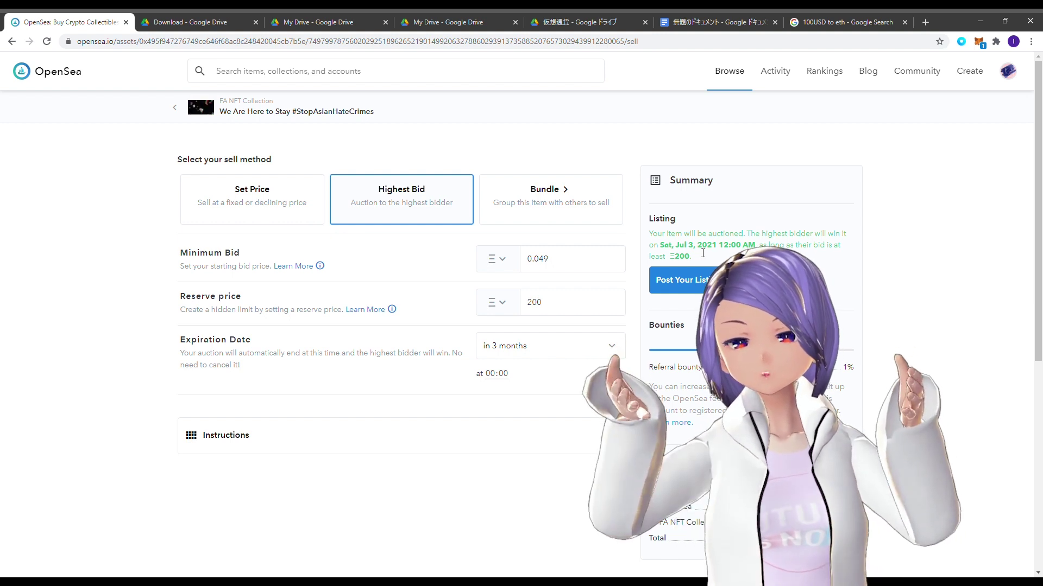
Step: Try the Fixed Price and Bundle sell options on the sell page
{"action": "left_click", "coordinate": [279, 205]}
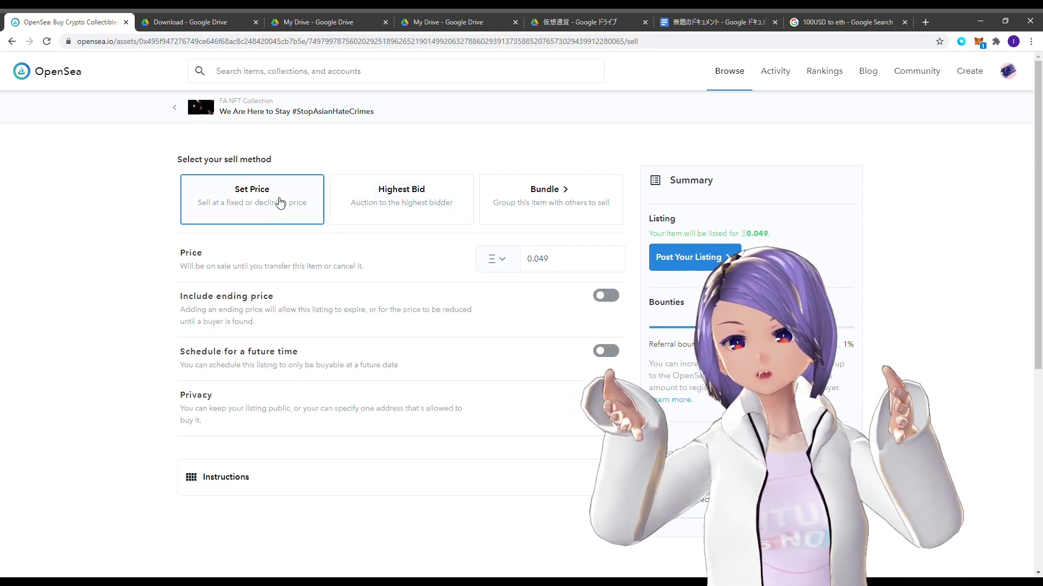
{"action": "left_click", "coordinate": [532, 205]}
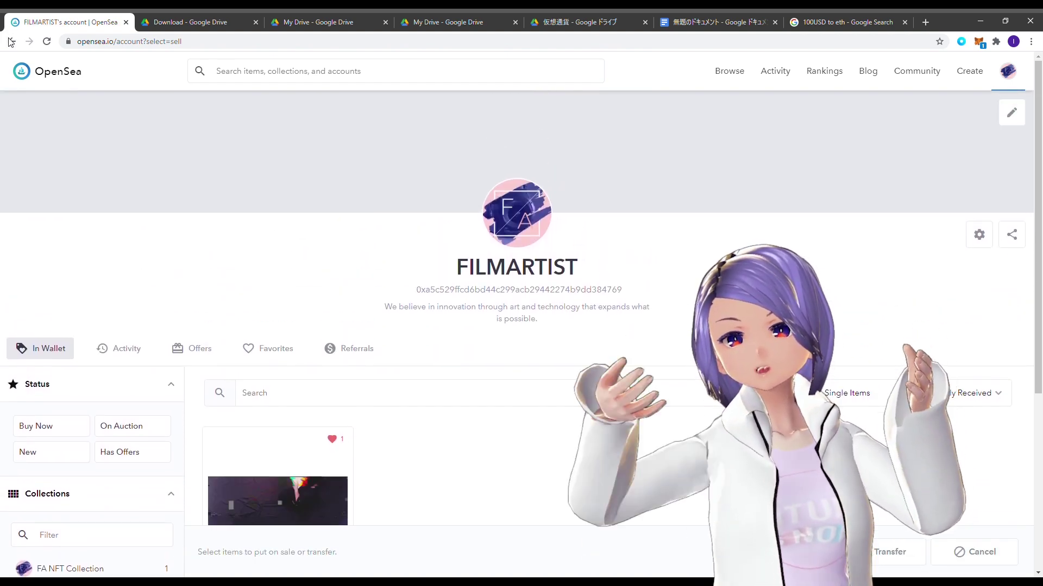
{"action": "scroll", "coordinate": [342, 438], "scroll_direction": "down", "scroll_amount": 4}
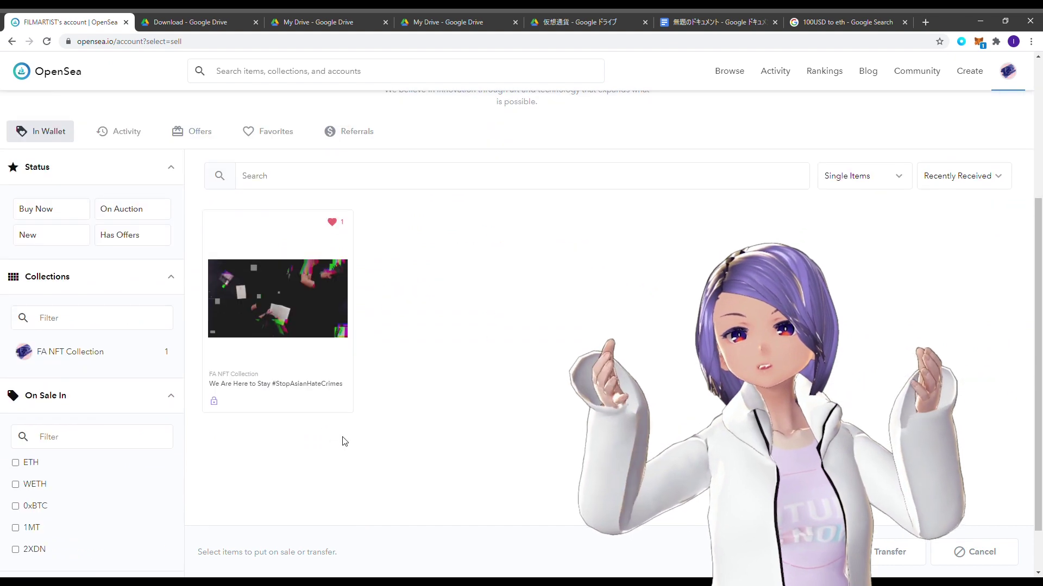
Step: Choose the Highest Bid auction with a 0.049 minimum bid and select the reserve price
{"action": "left_click", "coordinate": [7, 41]}
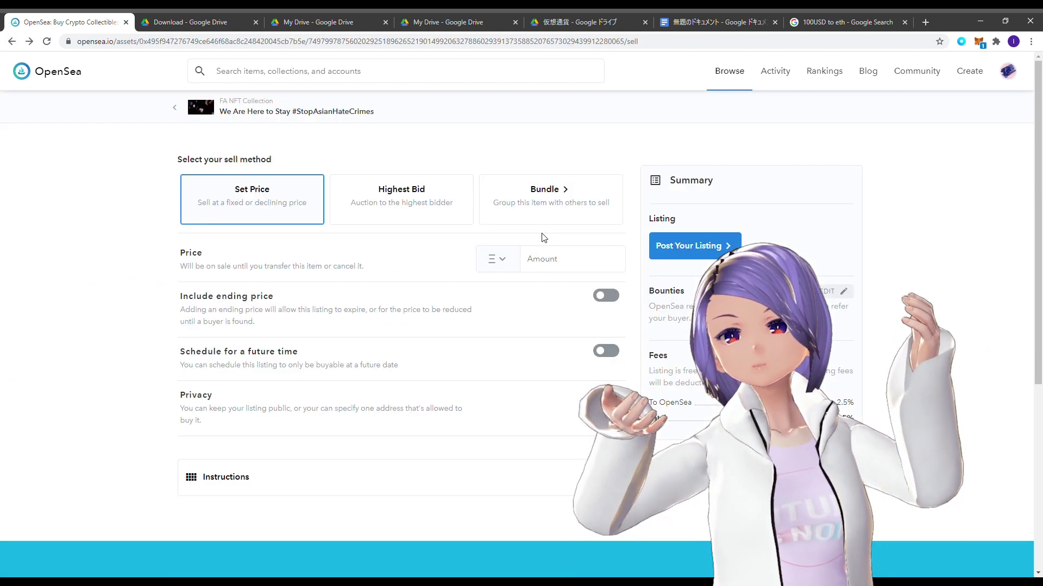
{"action": "left_click", "coordinate": [401, 195]}
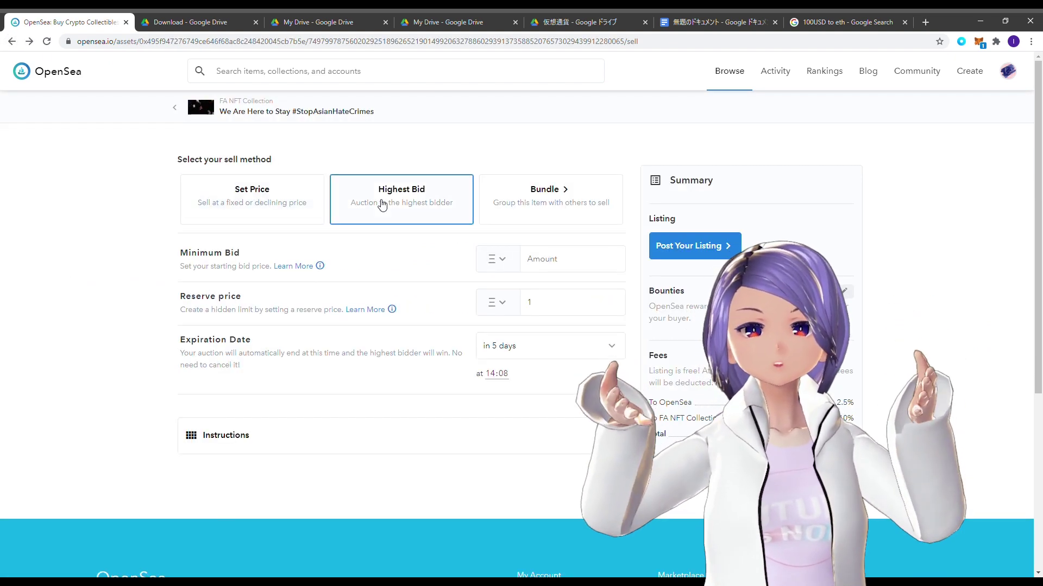
{"action": "type", "text": "0.049"}
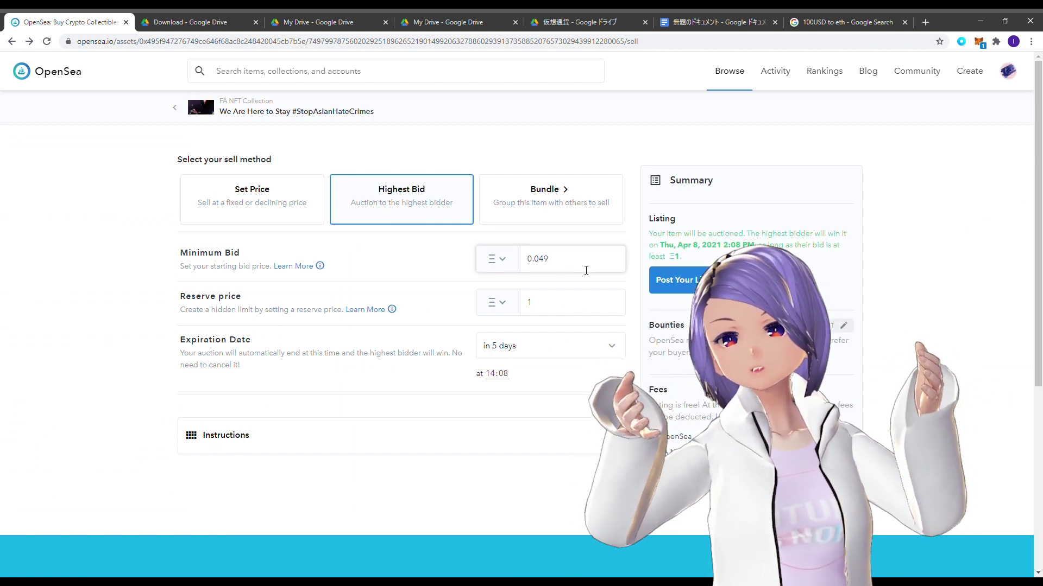
{"action": "left_click_drag", "start_coordinate": [551, 302], "coordinate": [491, 304]}
Step: Set the reserve price to 200 and pick July 3, 2021 as the expiration date
{"action": "type", "text": "200"}
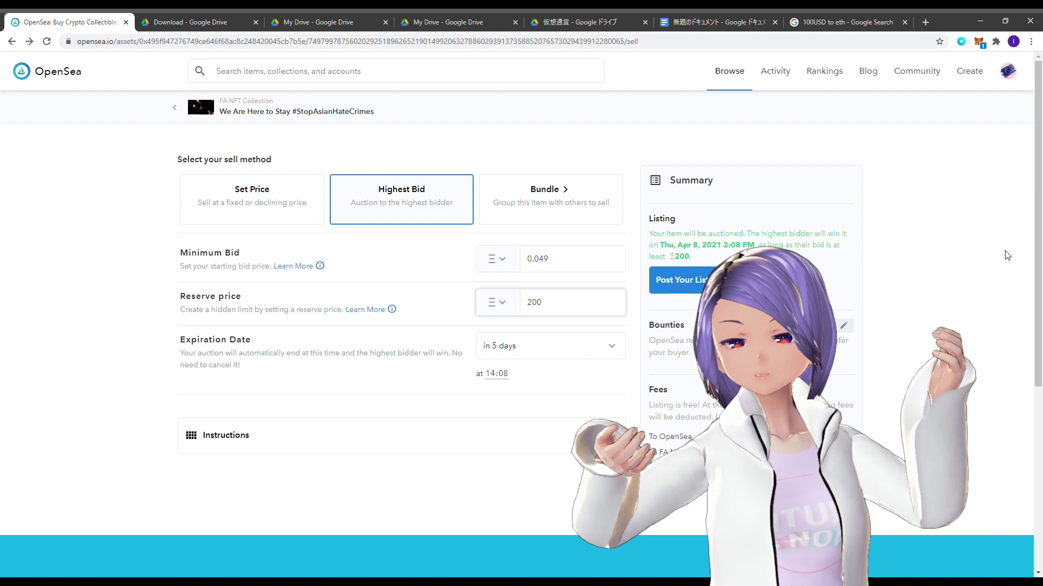
{"action": "left_click", "coordinate": [536, 391]}
{"action": "left_click", "coordinate": [612, 353]}
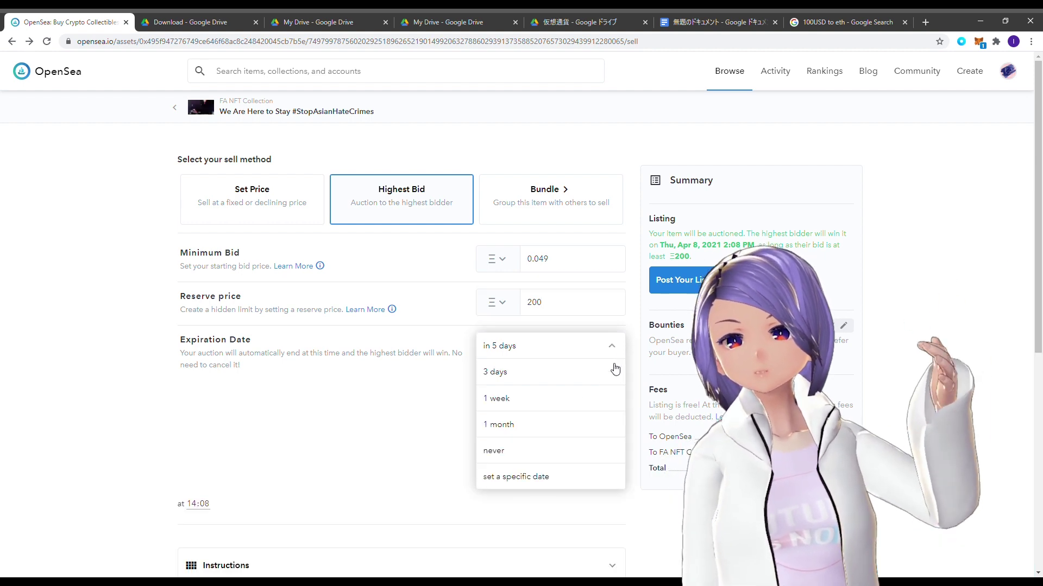
{"action": "left_click", "coordinate": [559, 478]}
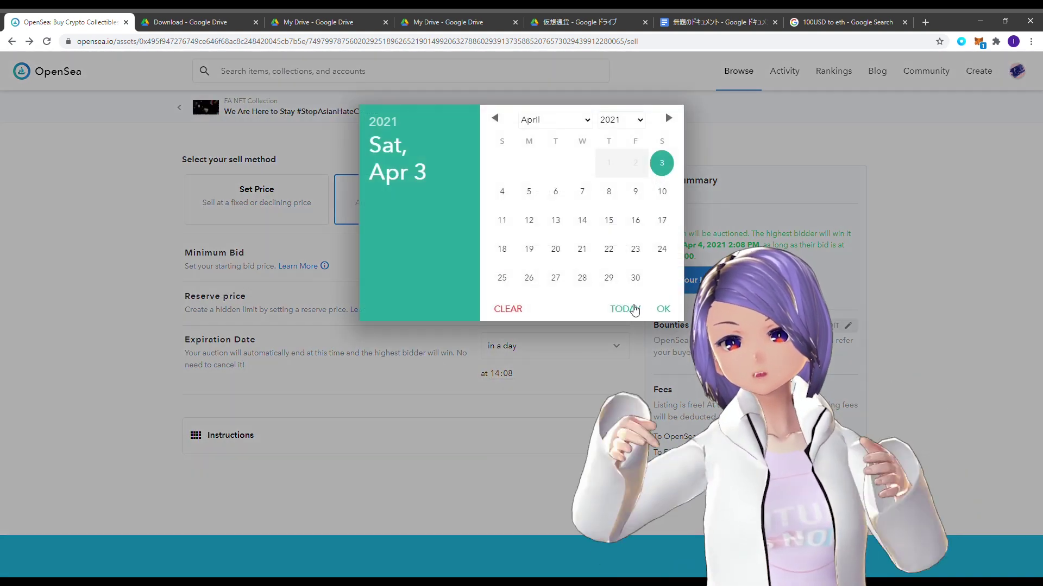
{"action": "left_click", "coordinate": [562, 127]}
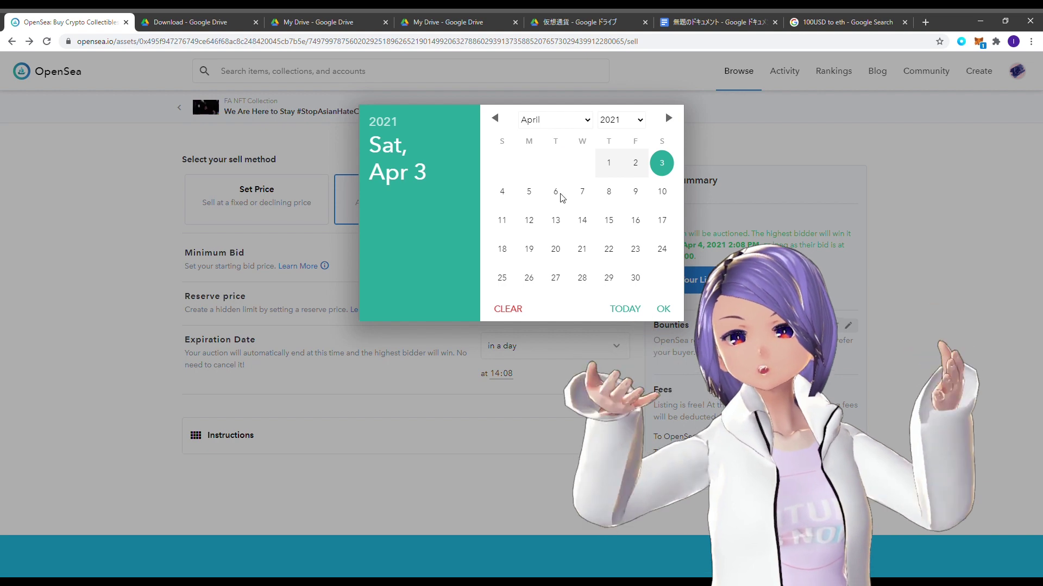
{"action": "left_click", "coordinate": [550, 216]}
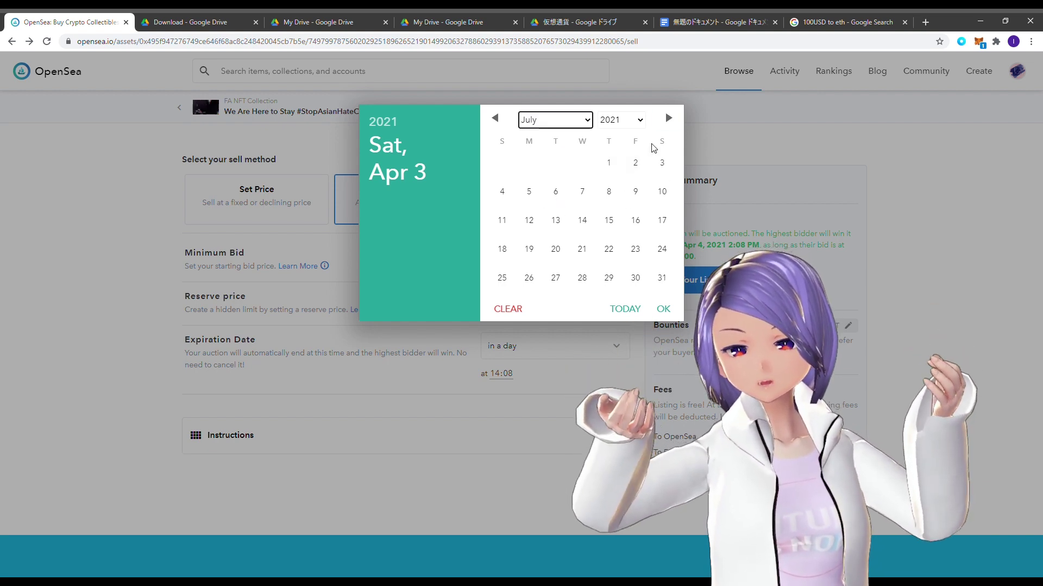
{"action": "left_click", "coordinate": [662, 163]}
{"action": "left_click", "coordinate": [662, 310]}
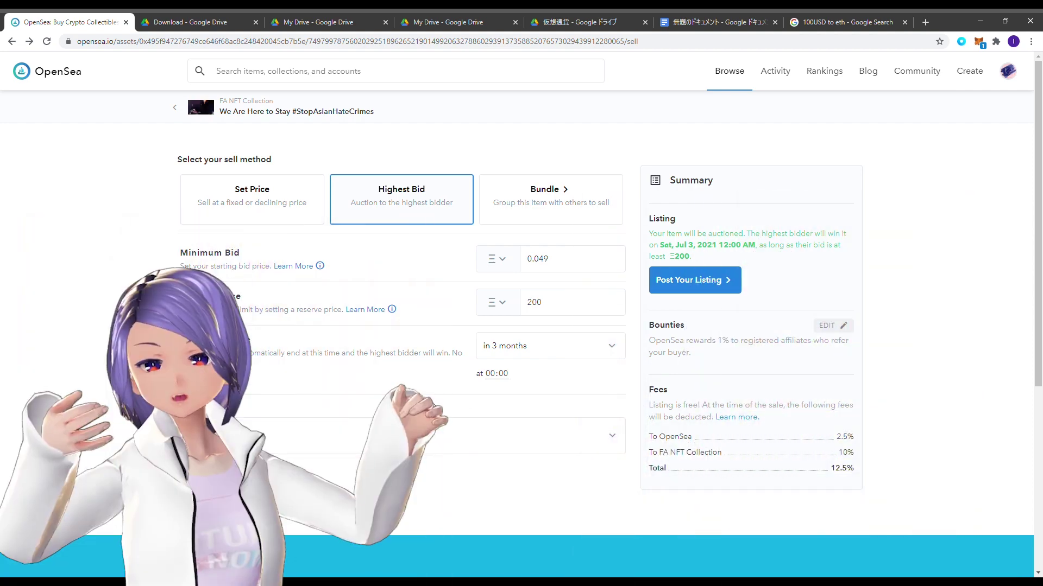
Step: Keep the expiration duration unchanged and check the 00:00 expiration time
{"action": "left_click", "coordinate": [582, 352]}
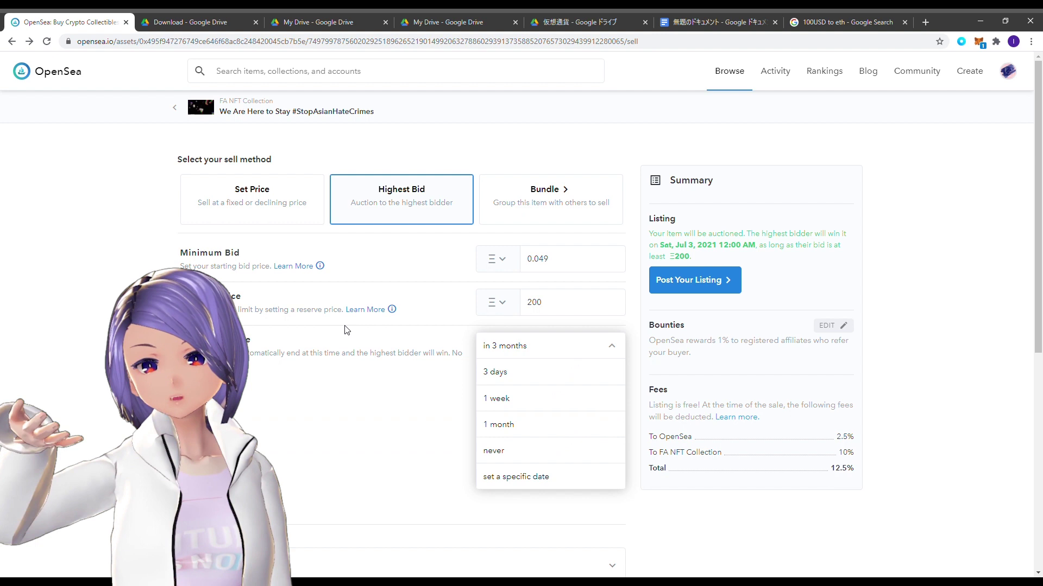
{"action": "left_click", "coordinate": [582, 356]}
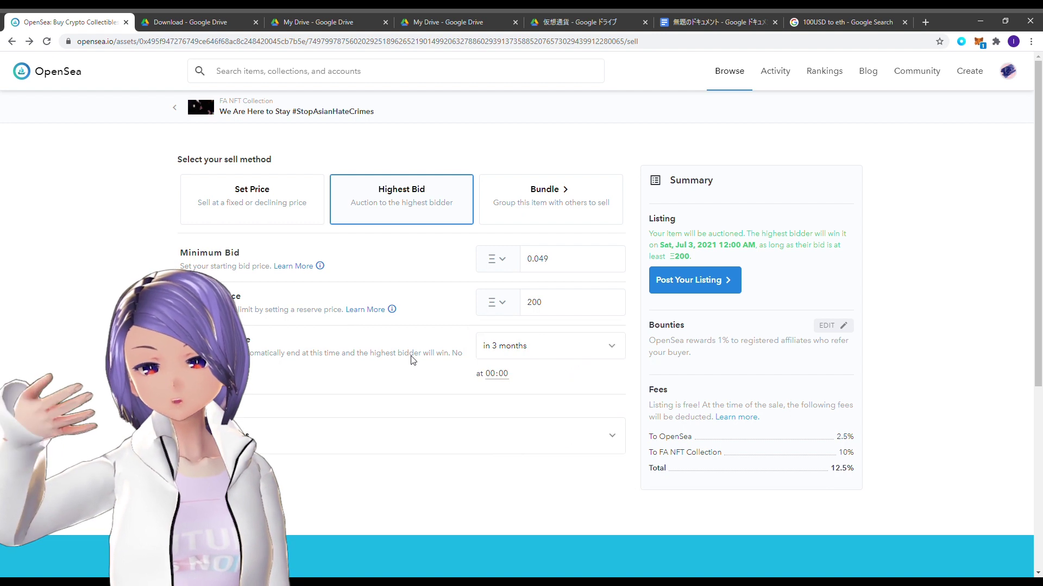
{"action": "left_click", "coordinate": [492, 385]}
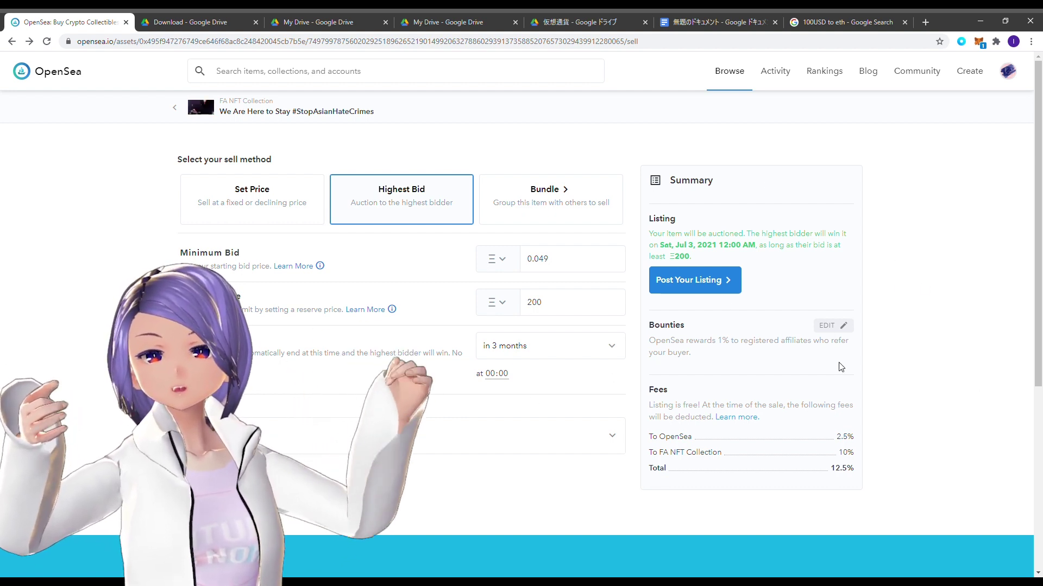
Step: Open the referral bounty settings, keep the bounty at 1%, and review the 12.5% total fees
{"action": "left_click", "coordinate": [840, 325]}
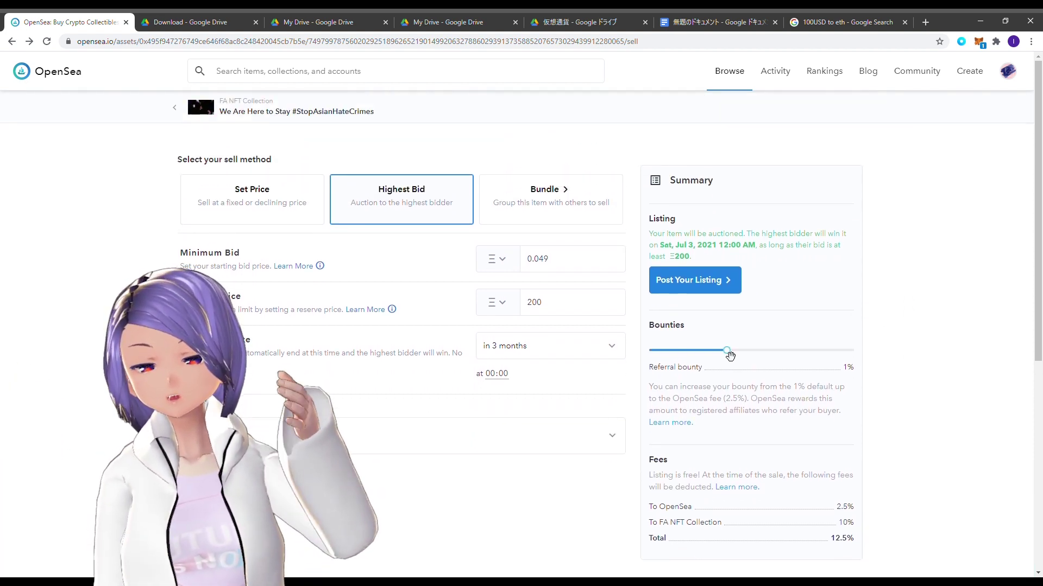
{"action": "left_click_drag", "start_coordinate": [727, 351], "coordinate": [848, 359]}
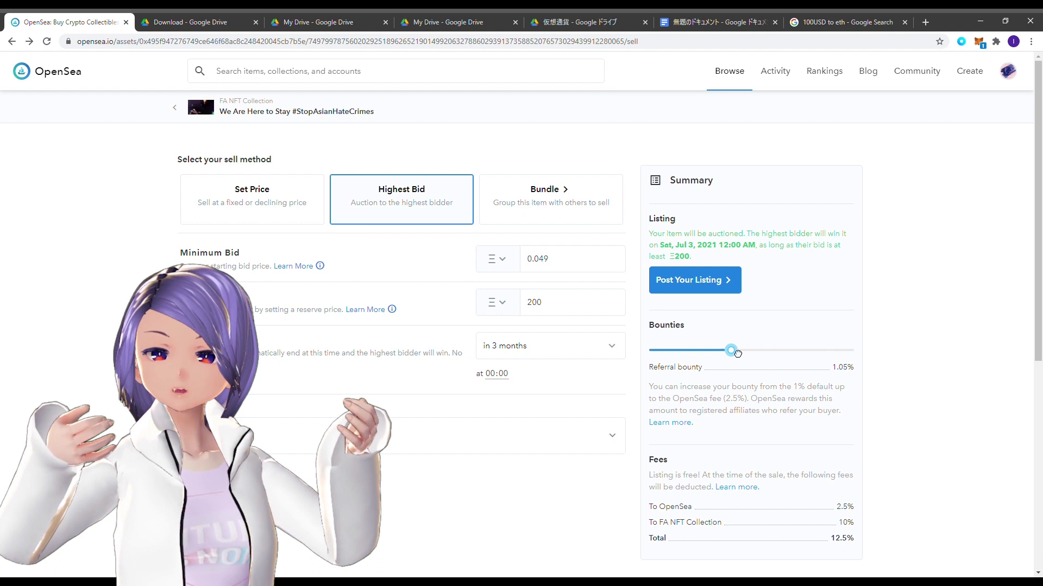
{"action": "left_click_drag", "start_coordinate": [737, 353], "coordinate": [727, 351]}
{"action": "scroll", "coordinate": [912, 396], "scroll_direction": "down", "scroll_amount": 2}
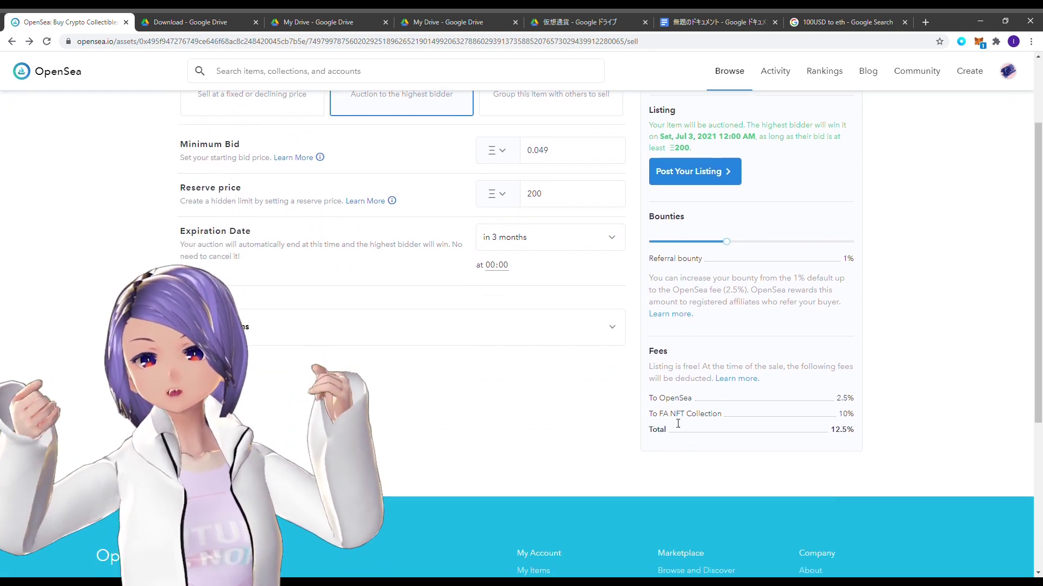
{"action": "left_click_drag", "start_coordinate": [854, 417], "coordinate": [655, 410]}
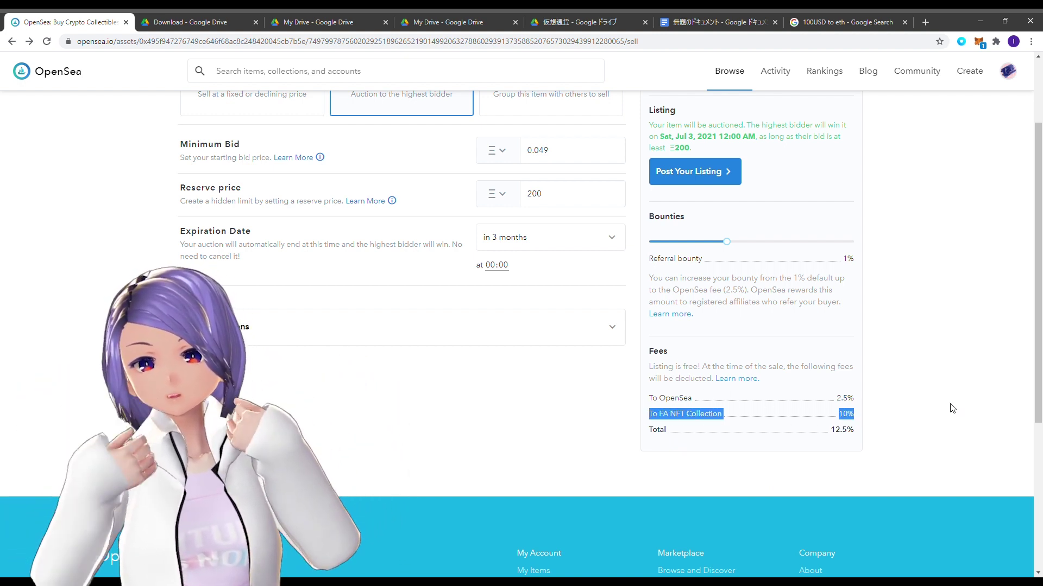
{"action": "scroll", "coordinate": [1012, 456], "scroll_direction": "up", "scroll_amount": 2}
{"action": "left_click", "coordinate": [1012, 456]}
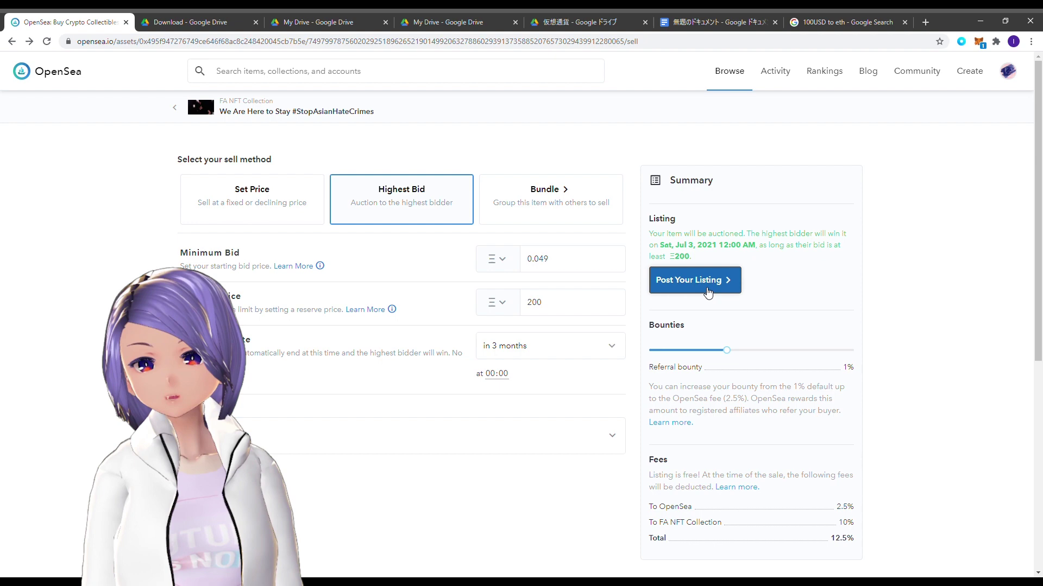
Step: Post the auction listing, then read the account-initialization explanation in the Initialize account dialog
{"action": "left_click", "coordinate": [708, 293]}
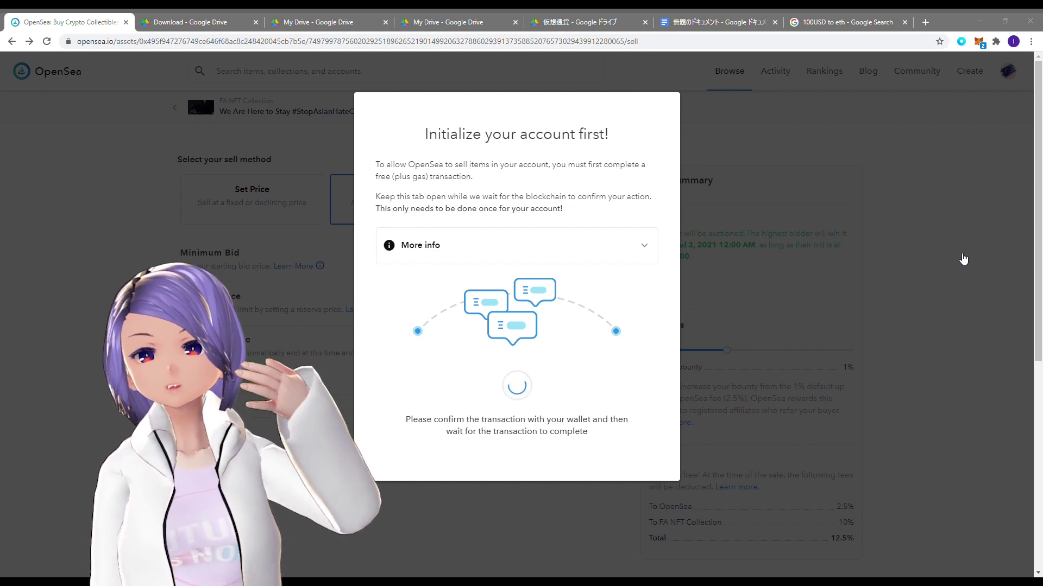
{"action": "left_click", "coordinate": [641, 242]}
{"action": "scroll", "coordinate": [641, 250], "scroll_direction": "down", "scroll_amount": 3}
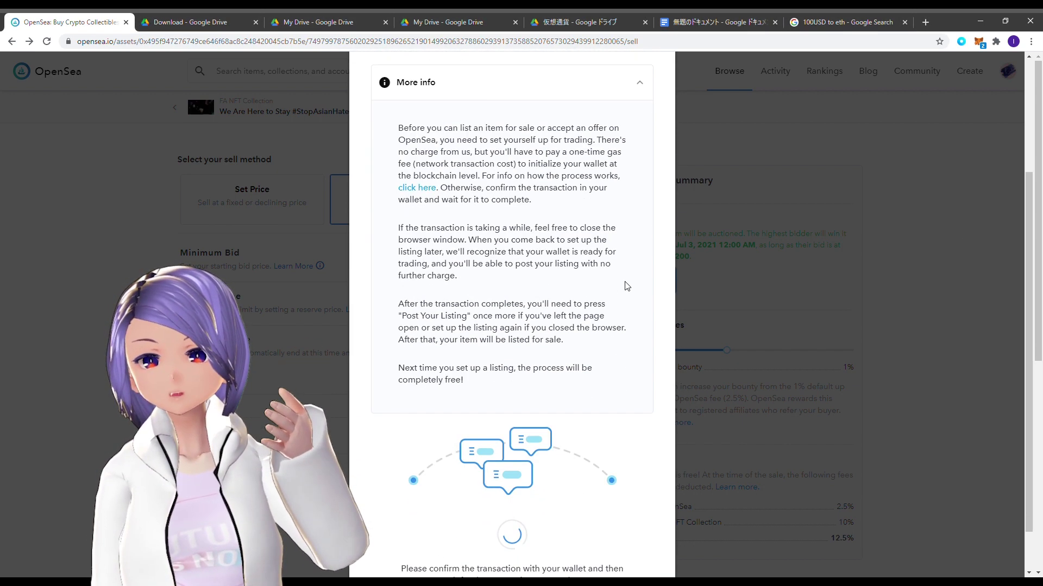
{"action": "scroll", "coordinate": [640, 251], "scroll_direction": "up", "scroll_amount": 3}
{"action": "left_click", "coordinate": [640, 247]}
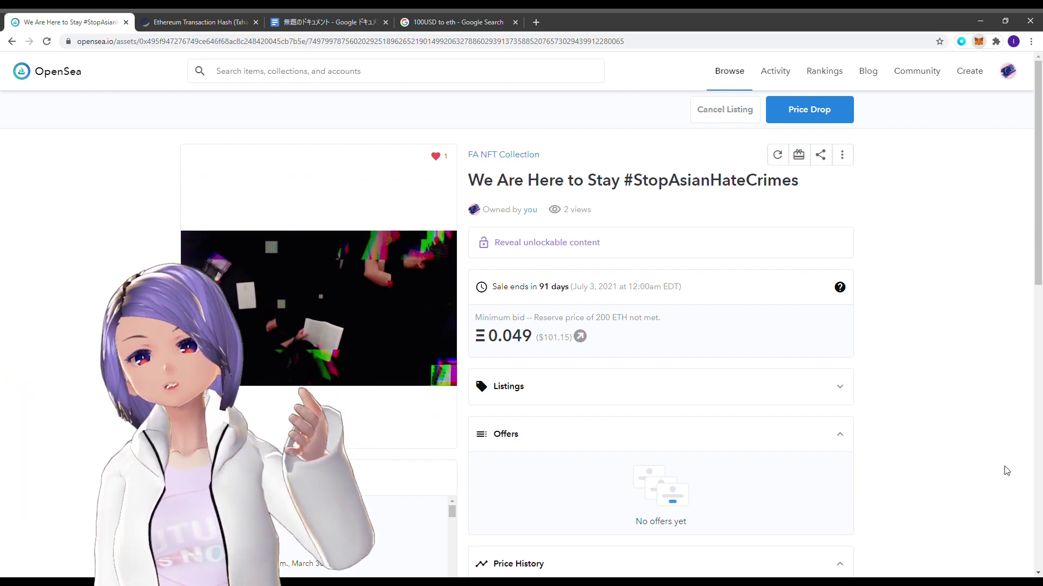
{"action": "scroll", "coordinate": [495, 380], "scroll_direction": "down", "scroll_amount": 2}
{"action": "scroll", "coordinate": [495, 380], "scroll_direction": "down", "scroll_amount": 9}
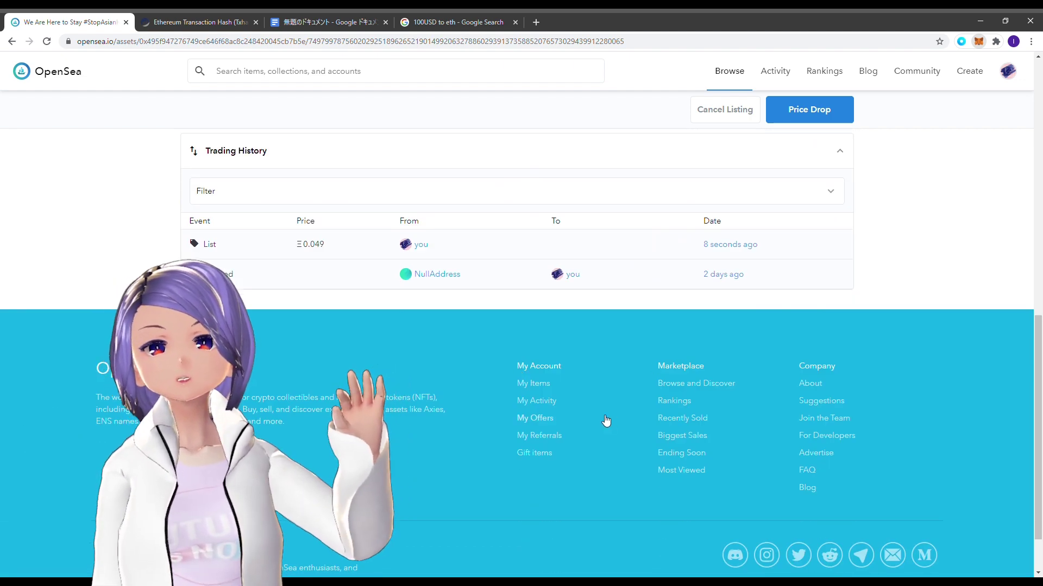
{"action": "scroll", "coordinate": [580, 426], "scroll_direction": "up", "scroll_amount": 5}
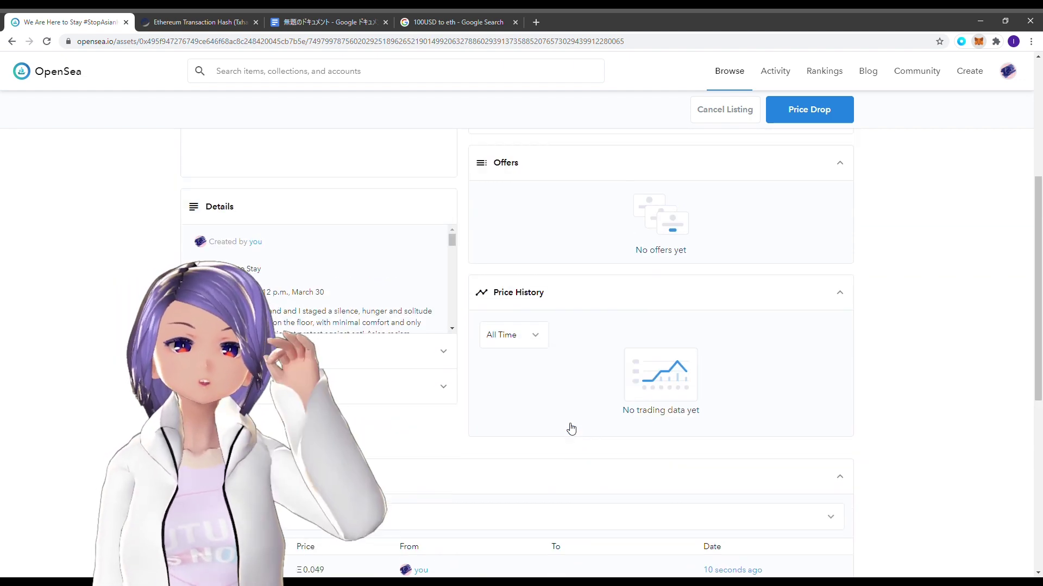
{"action": "scroll", "coordinate": [570, 428], "scroll_direction": "up", "scroll_amount": 4}
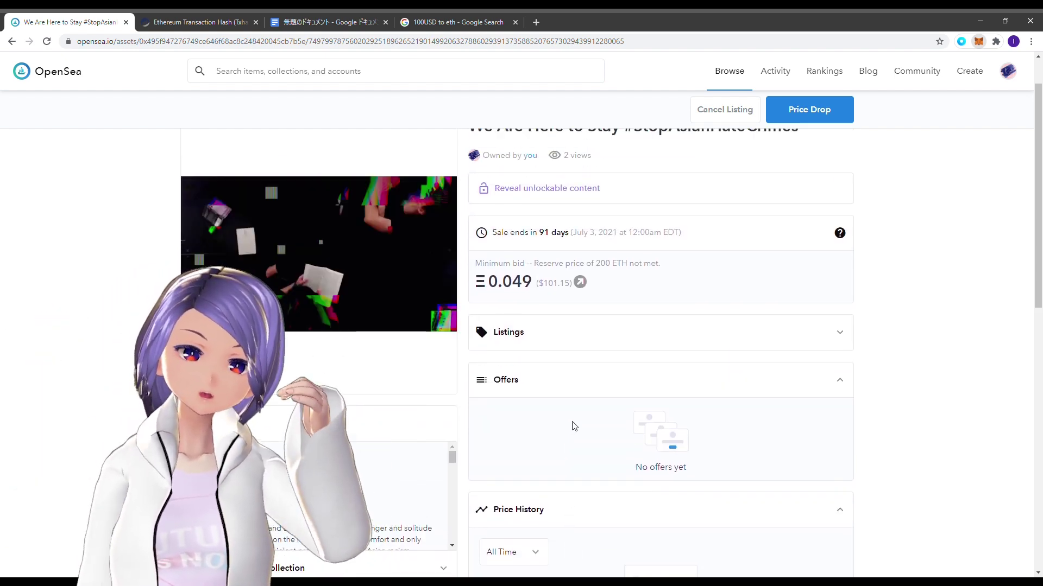
{"action": "scroll", "coordinate": [611, 414], "scroll_direction": "up", "scroll_amount": 1}
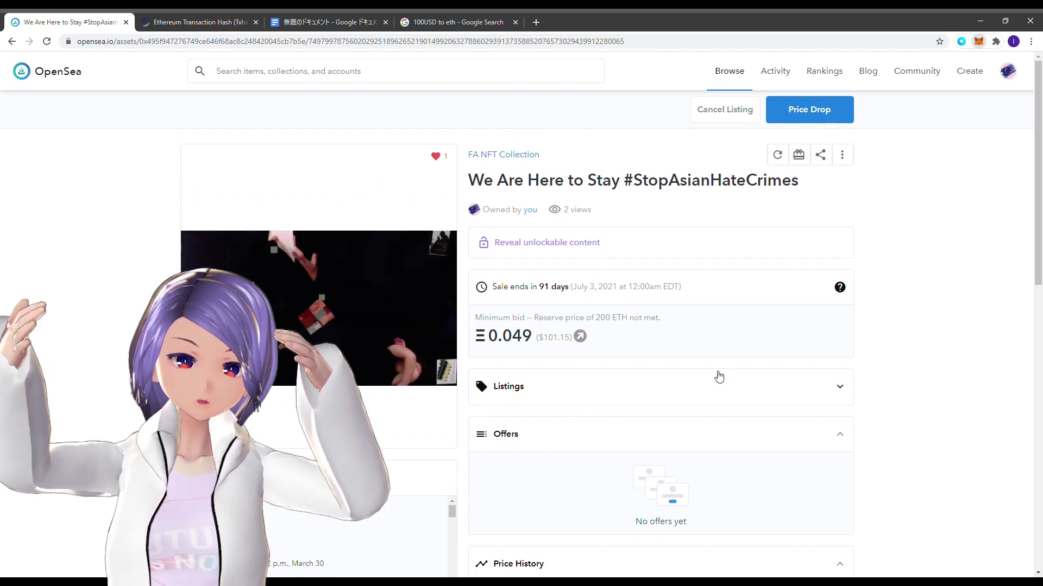